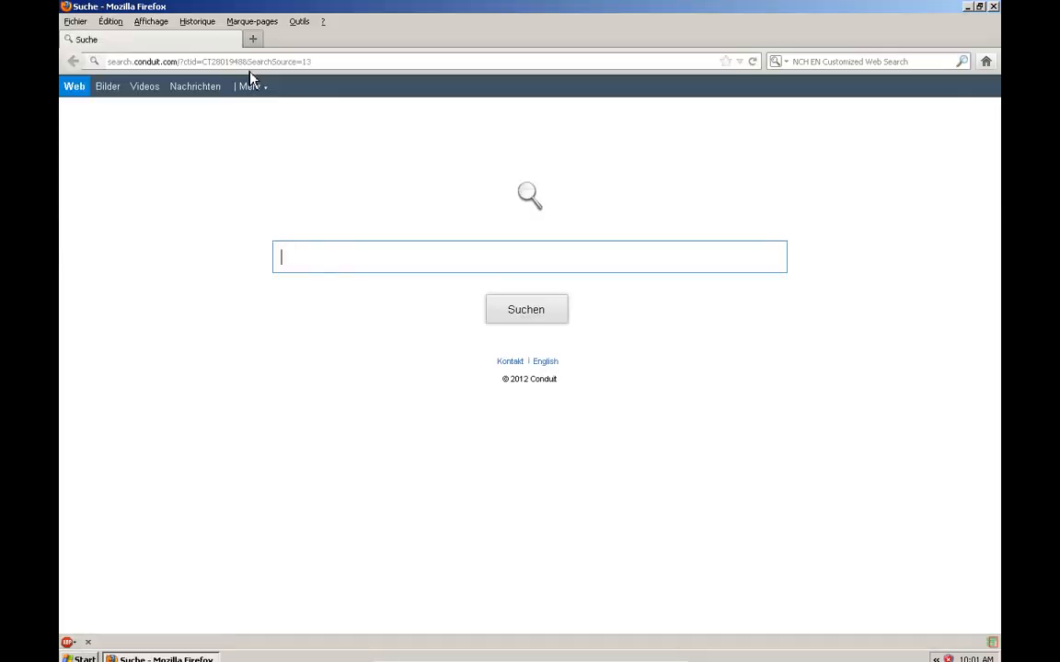
{"action": "left_click", "coordinate": [289, 62]}
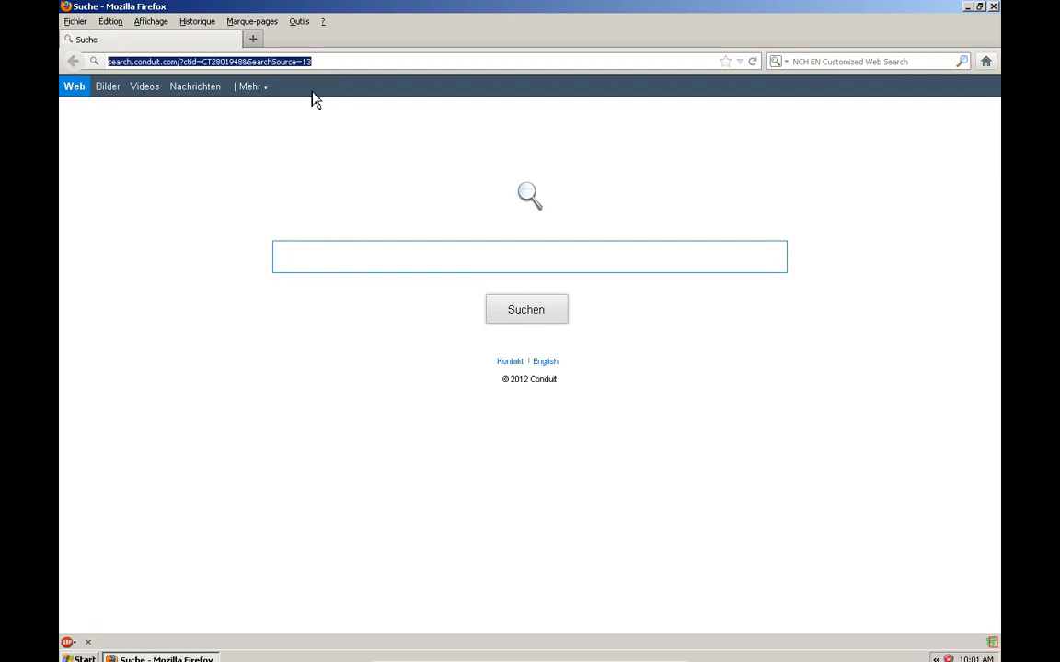
{"action": "type", "text": "www.google.ch"}
{"action": "key", "text": "Return"}
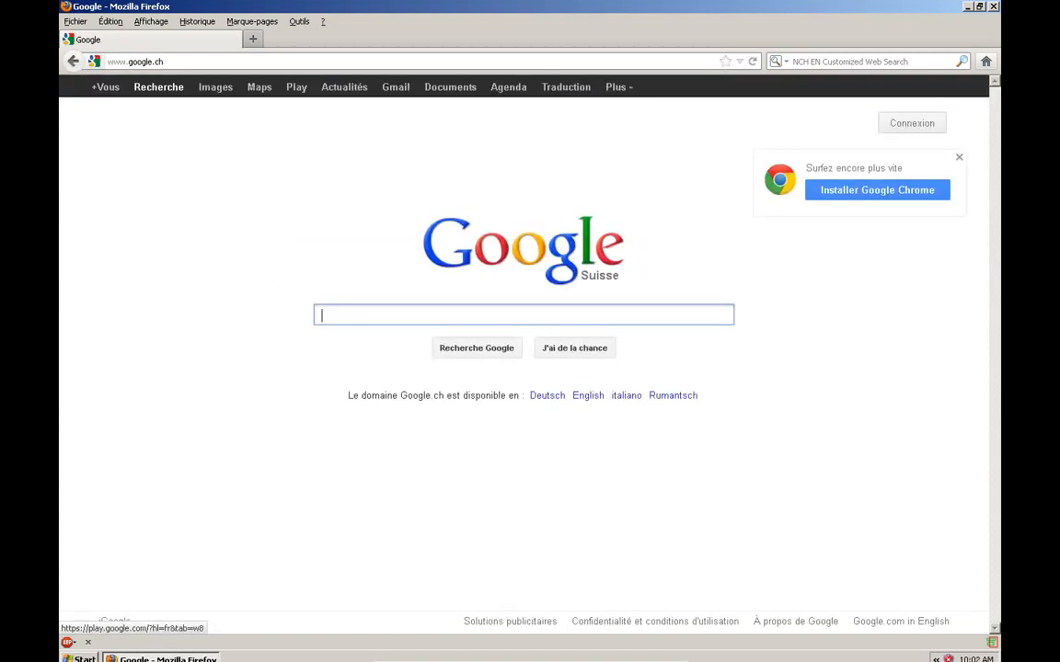
{"action": "type", "text": "r proj"}
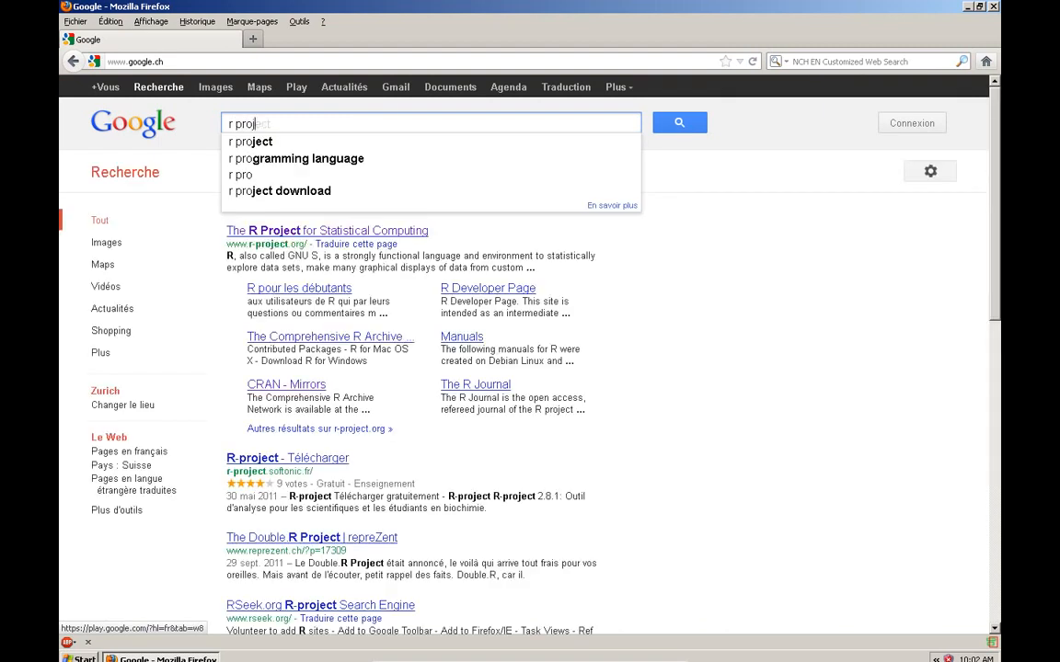
{"action": "type", "text": "ect"}
{"action": "key", "text": "Return"}
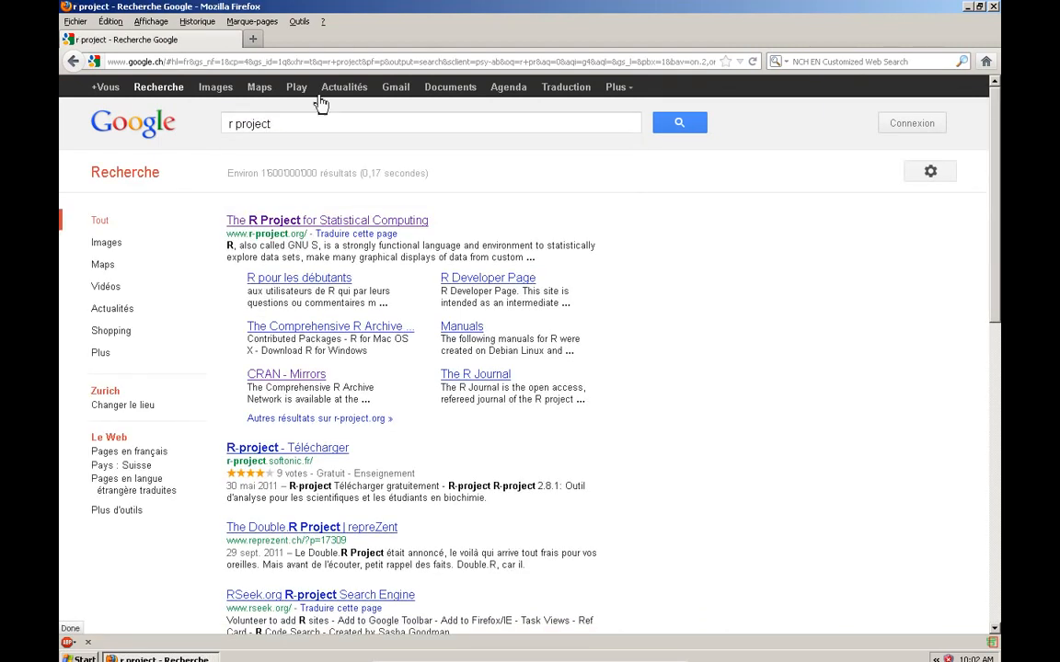
- Open The R Project for Statistical Computing website and go to its R download page listing the CRAN mirrors
{"action": "left_click", "coordinate": [296, 220]}
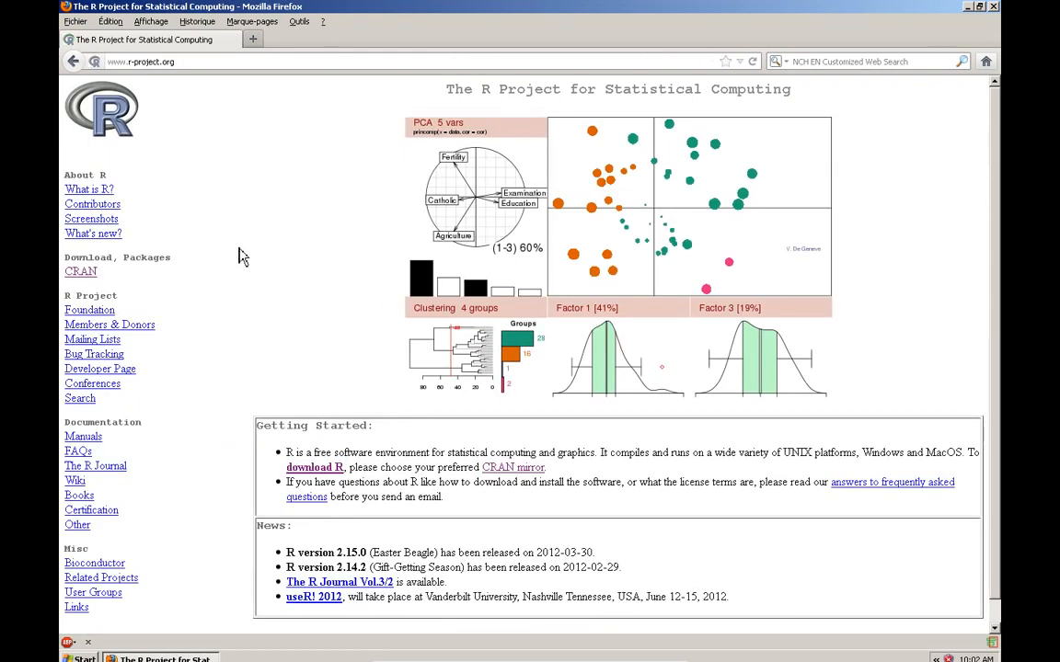
{"action": "scroll", "coordinate": [263, 267], "scroll_direction": "down", "scroll_amount": 1}
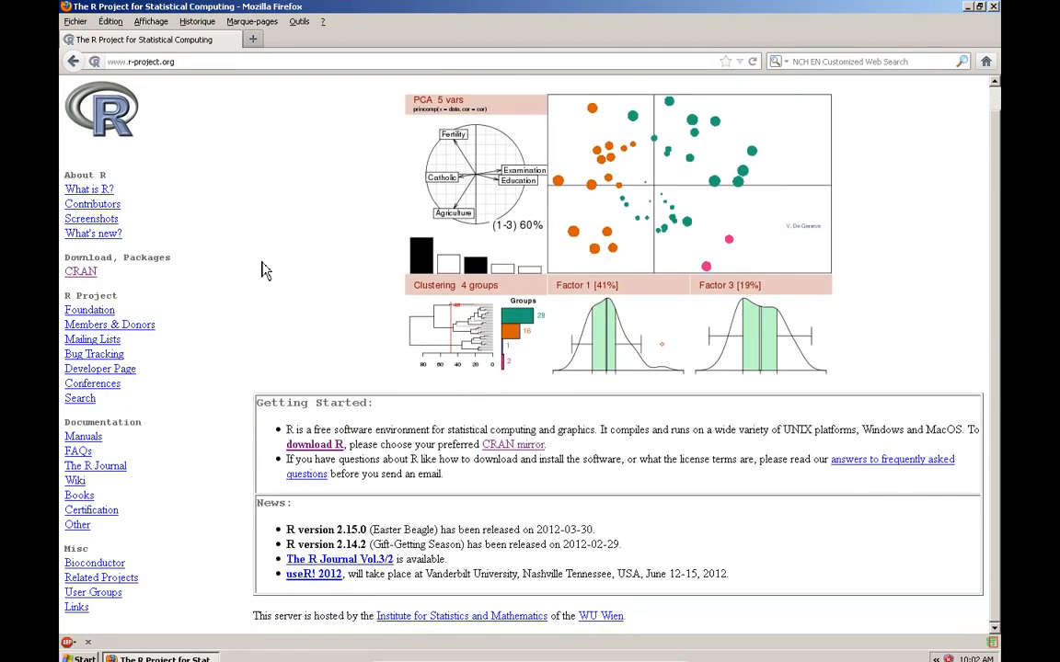
{"action": "left_click", "coordinate": [318, 454]}
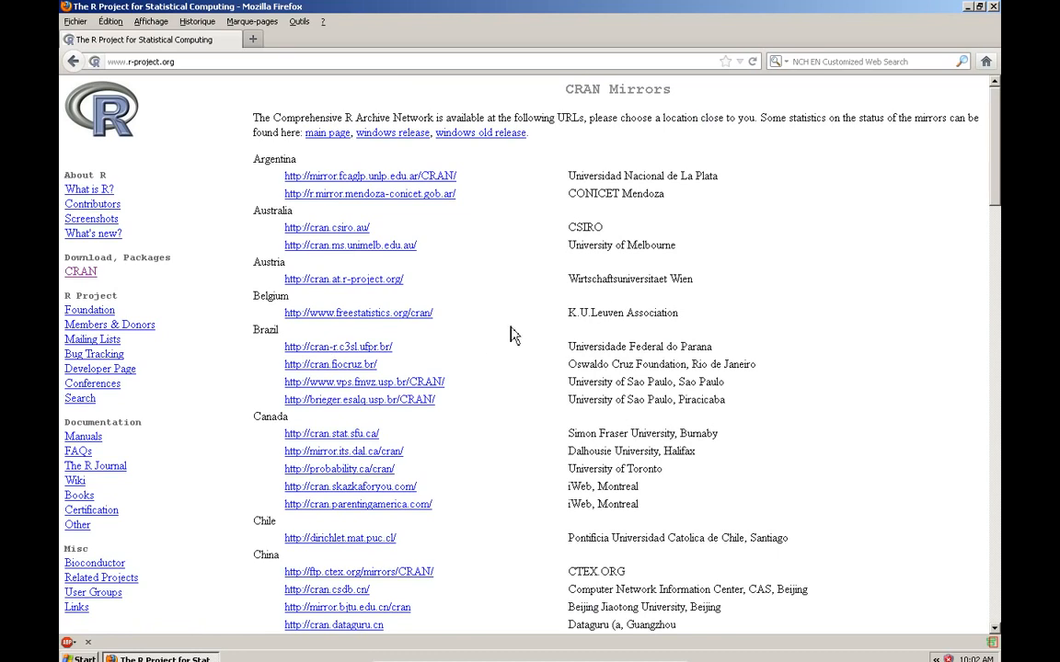
- Look through the list of CRAN mirrors by country for one close to your location
{"action": "scroll", "coordinate": [513, 335], "scroll_direction": "down", "scroll_amount": 20}
{"action": "scroll", "coordinate": [513, 335], "scroll_direction": "down", "scroll_amount": 10}
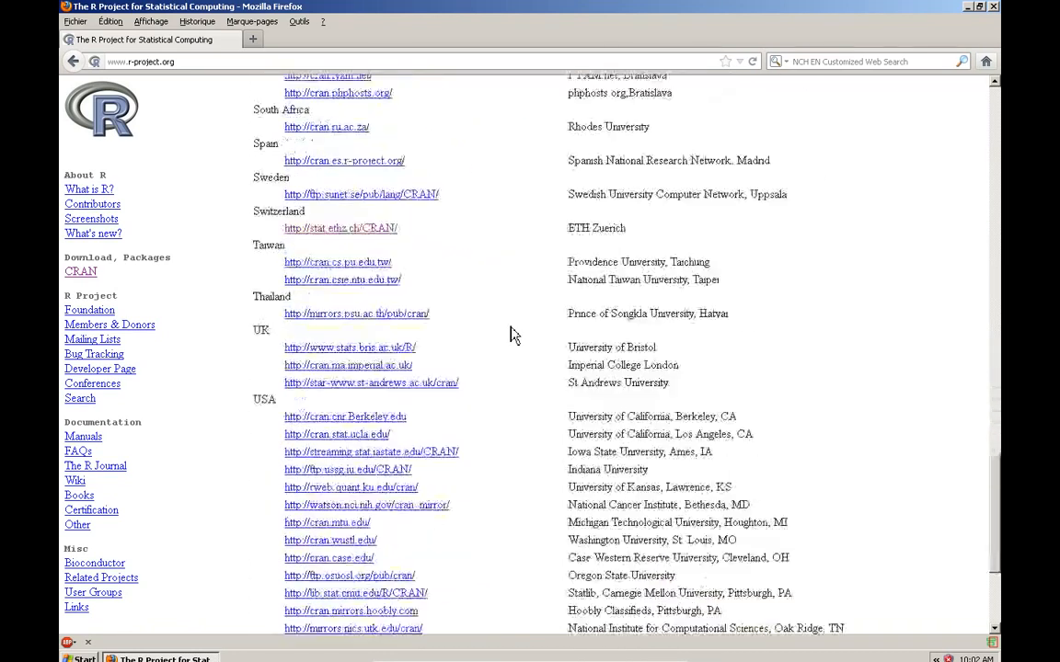
{"action": "scroll", "coordinate": [513, 317], "scroll_direction": "up", "scroll_amount": 12}
{"action": "scroll", "coordinate": [513, 317], "scroll_direction": "up", "scroll_amount": 7}
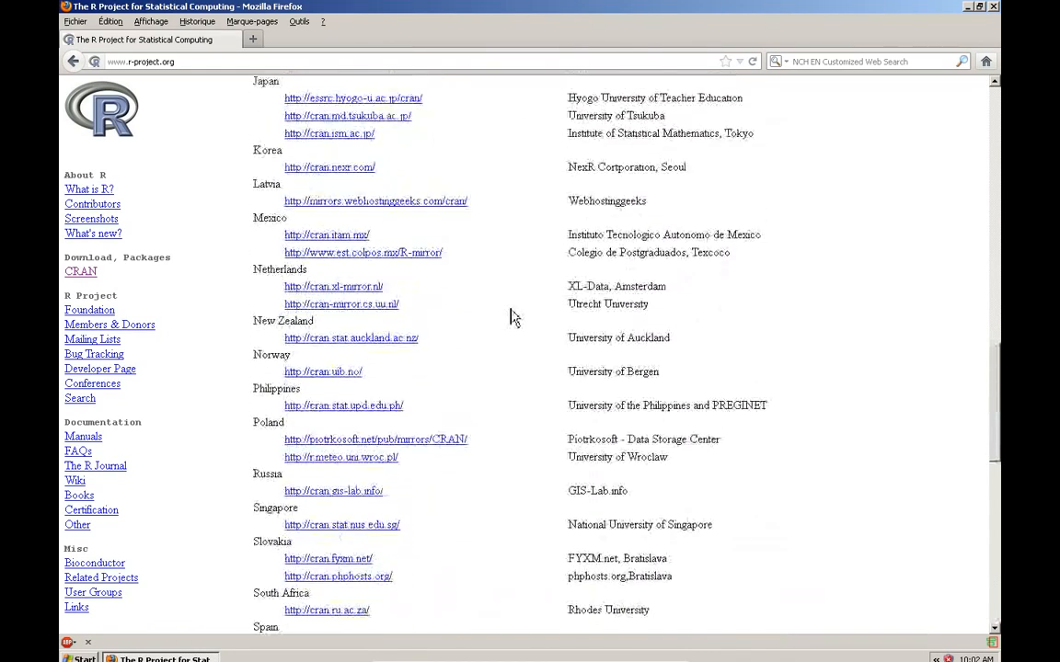
{"action": "scroll", "coordinate": [513, 317], "scroll_direction": "up", "scroll_amount": 10}
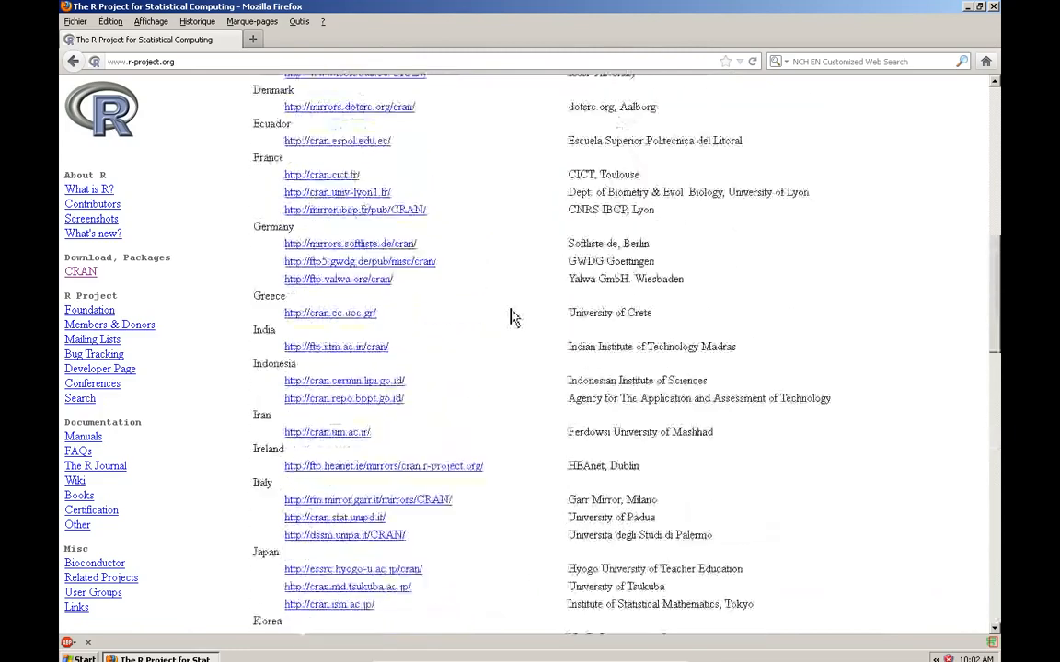
{"action": "scroll", "coordinate": [514, 318], "scroll_direction": "up", "scroll_amount": 2}
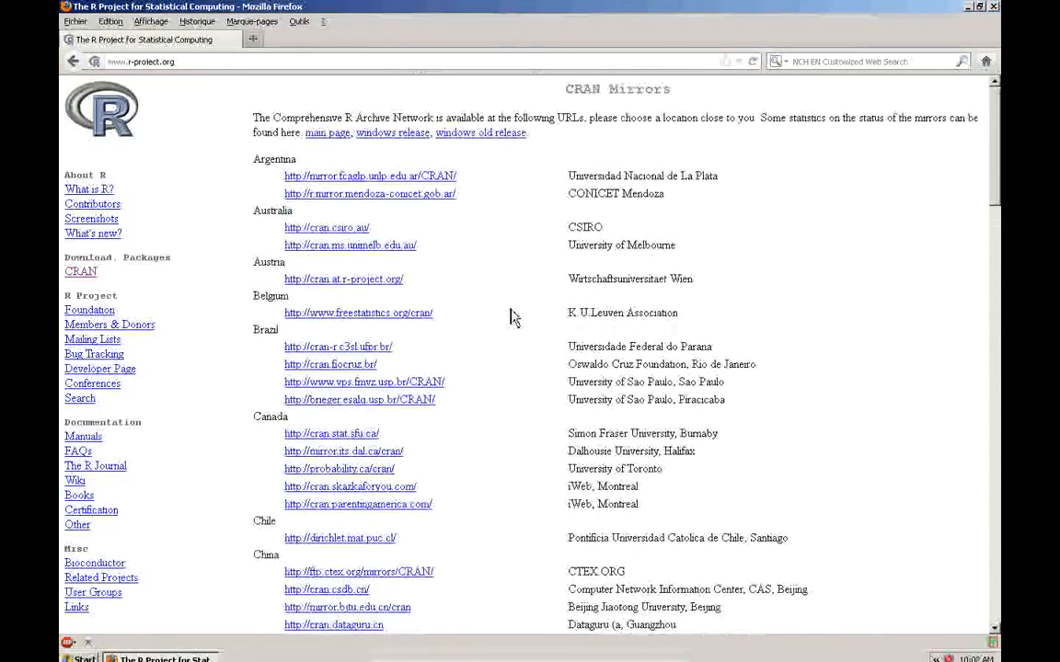
{"action": "scroll", "coordinate": [513, 317], "scroll_direction": "down", "scroll_amount": 17}
{"action": "scroll", "coordinate": [513, 318], "scroll_direction": "down", "scroll_amount": 10}
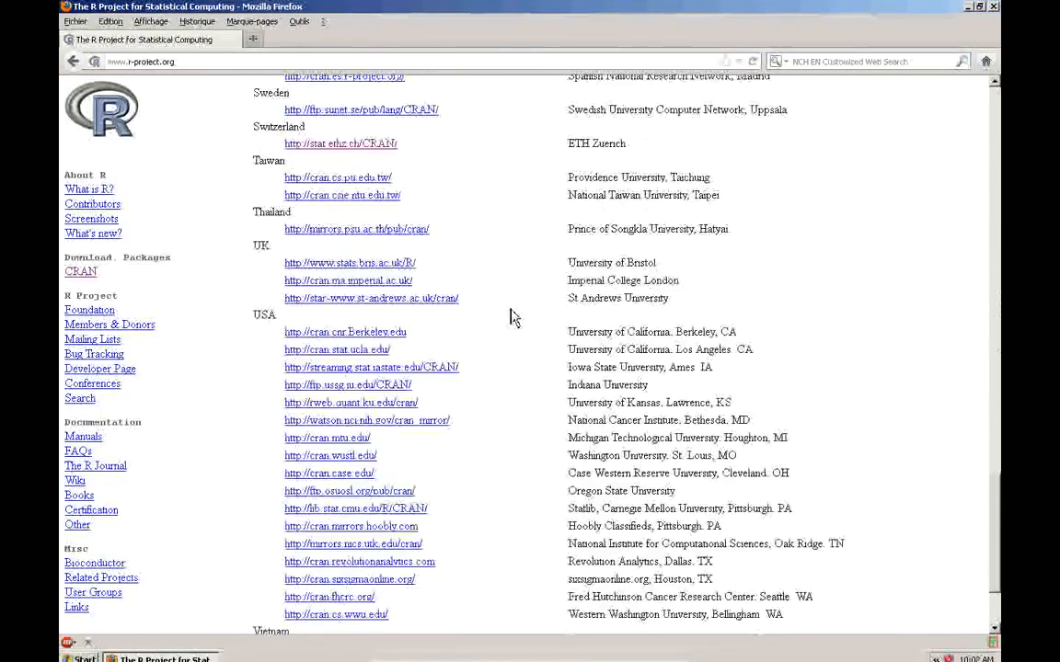
{"action": "scroll", "coordinate": [513, 318], "scroll_direction": "up", "scroll_amount": 13}
{"action": "scroll", "coordinate": [513, 318], "scroll_direction": "up", "scroll_amount": 15}
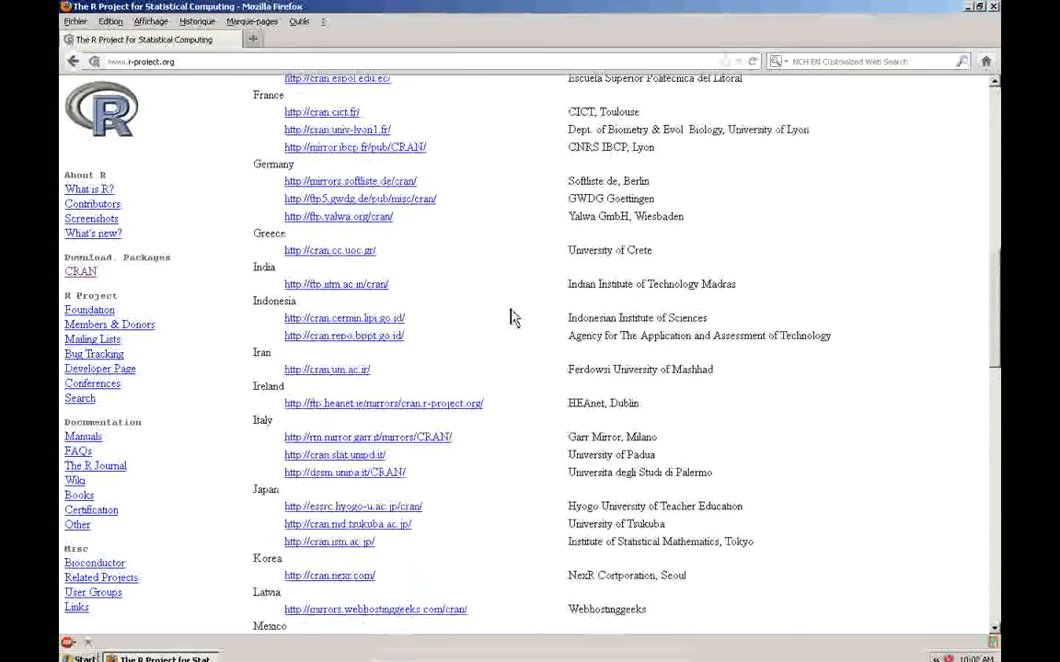
{"action": "scroll", "coordinate": [513, 318], "scroll_direction": "down", "scroll_amount": 20}
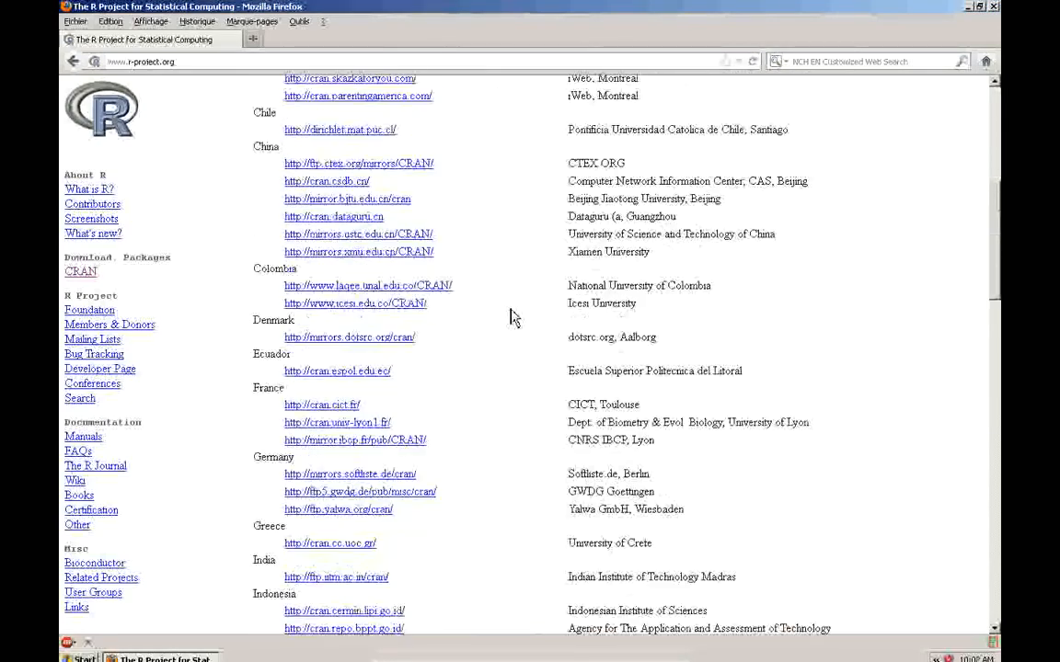
{"action": "scroll", "coordinate": [514, 317], "scroll_direction": "up", "scroll_amount": 5}
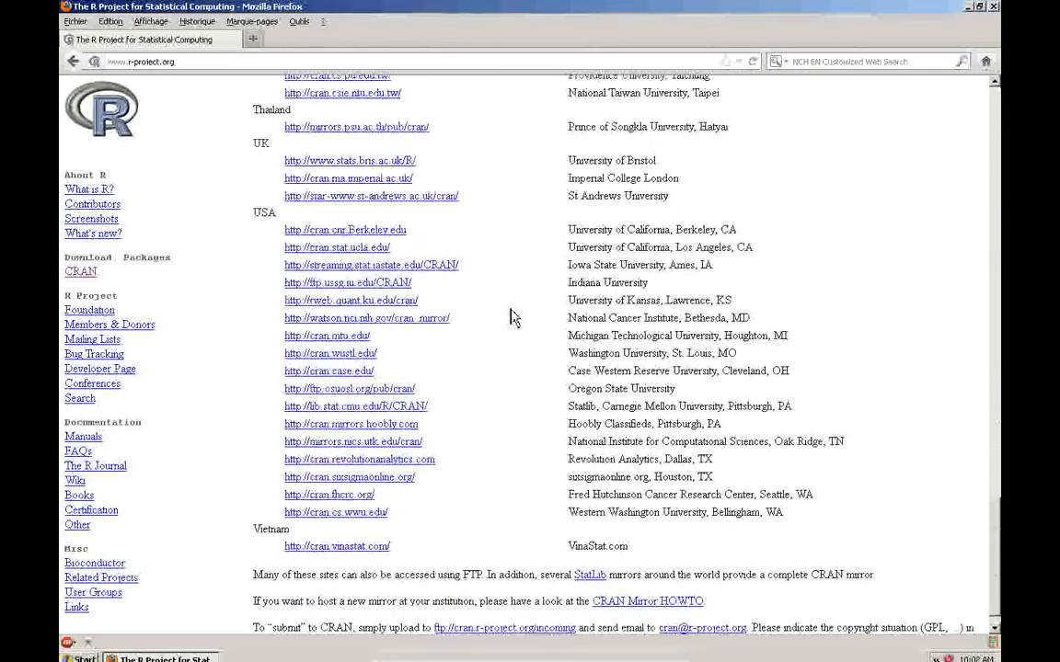
{"action": "scroll", "coordinate": [513, 318], "scroll_direction": "up", "scroll_amount": 3}
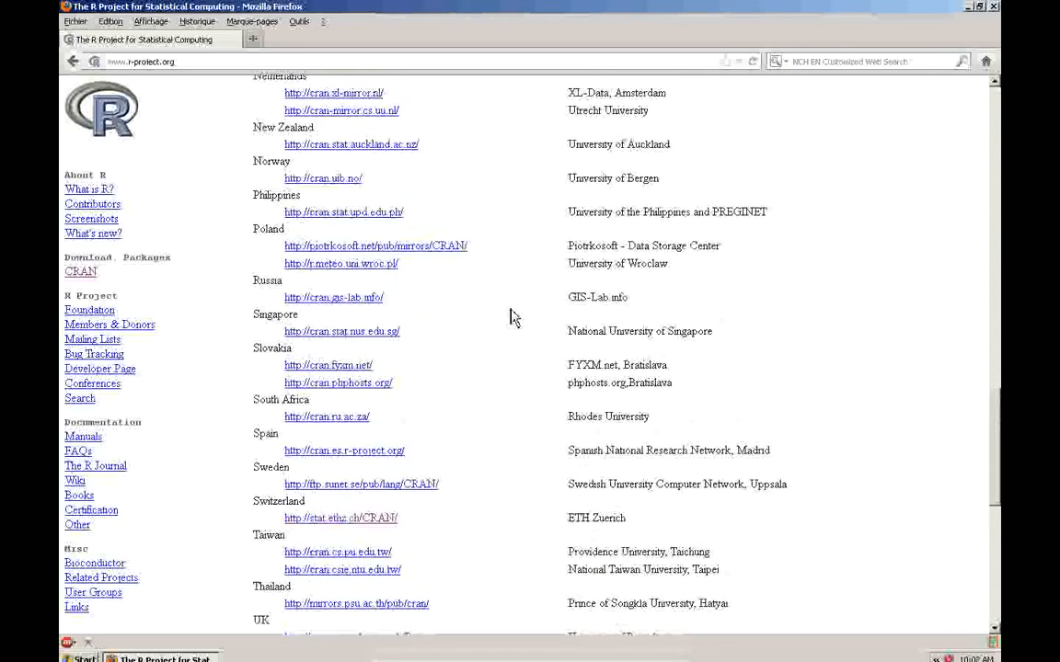
{"action": "scroll", "coordinate": [478, 368], "scroll_direction": "down", "scroll_amount": 4}
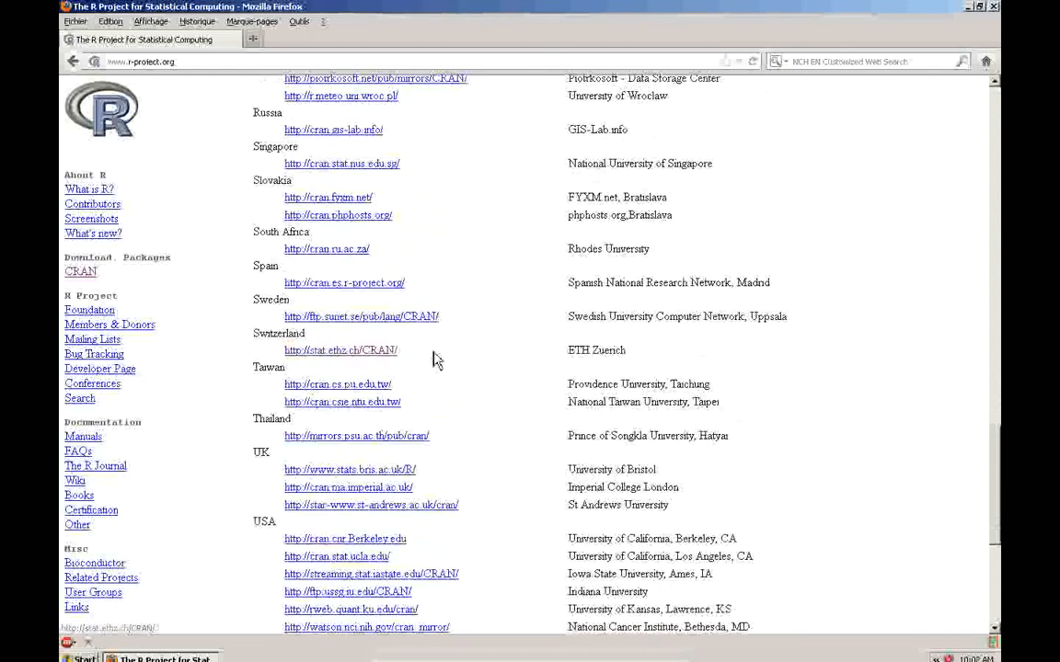
- Highlight the Switzerland mirror entry and examine the mirrors offered for the other countries
{"action": "left_click_drag", "start_coordinate": [432, 360], "coordinate": [260, 333]}
{"action": "scroll", "coordinate": [457, 396], "scroll_direction": "down", "scroll_amount": 7}
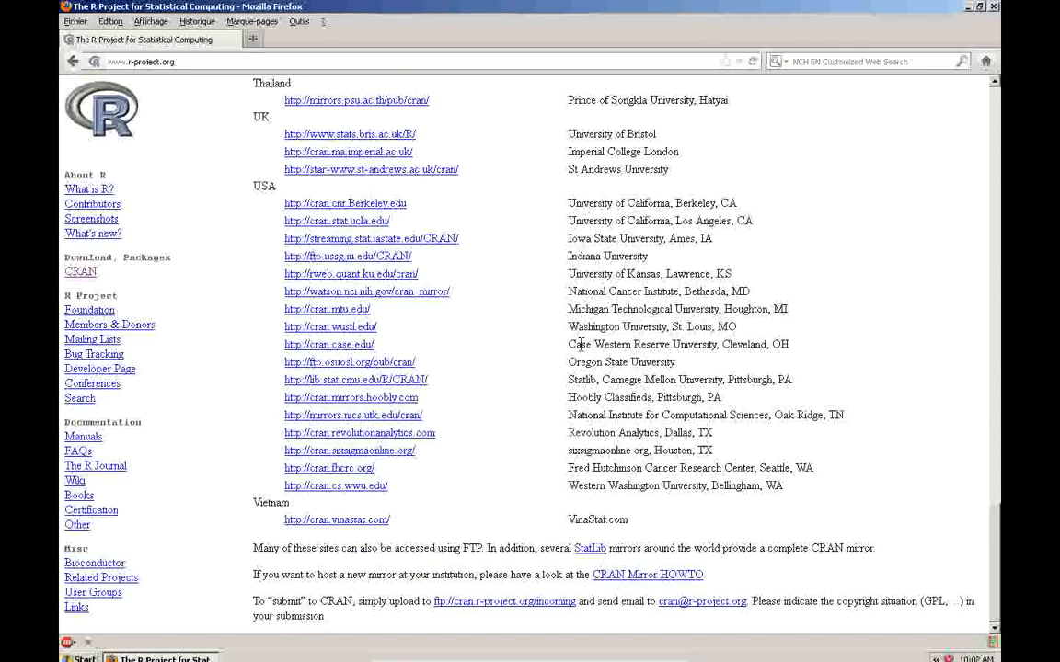
{"action": "scroll", "coordinate": [542, 330], "scroll_direction": "up", "scroll_amount": 4}
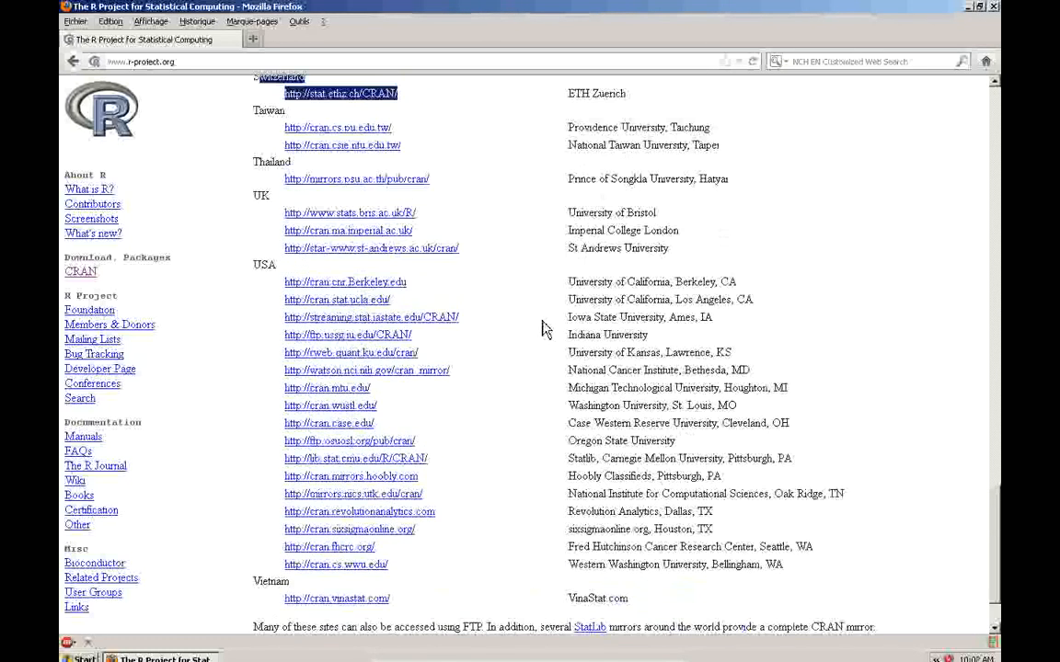
{"action": "scroll", "coordinate": [543, 329], "scroll_direction": "up", "scroll_amount": 8}
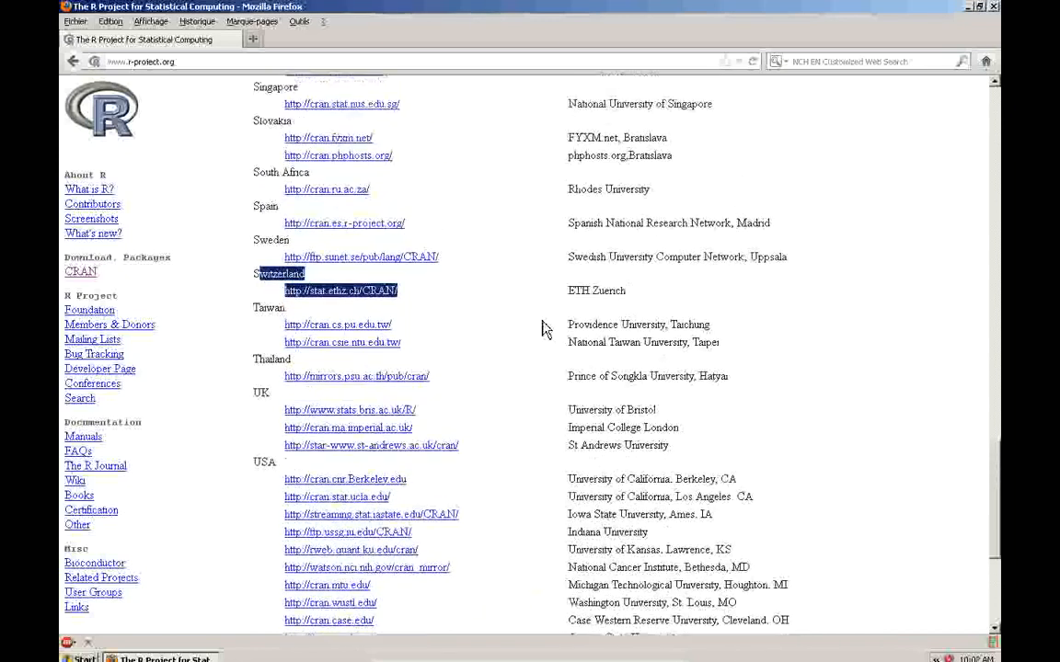
{"action": "scroll", "coordinate": [543, 330], "scroll_direction": "up", "scroll_amount": 1}
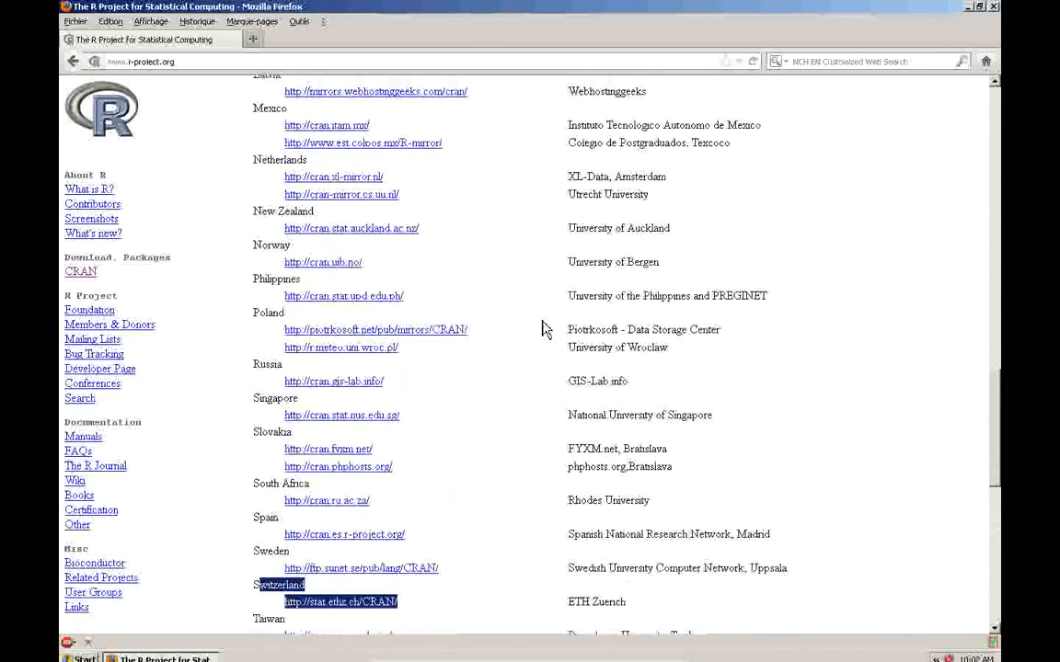
{"action": "scroll", "coordinate": [543, 329], "scroll_direction": "up", "scroll_amount": 4}
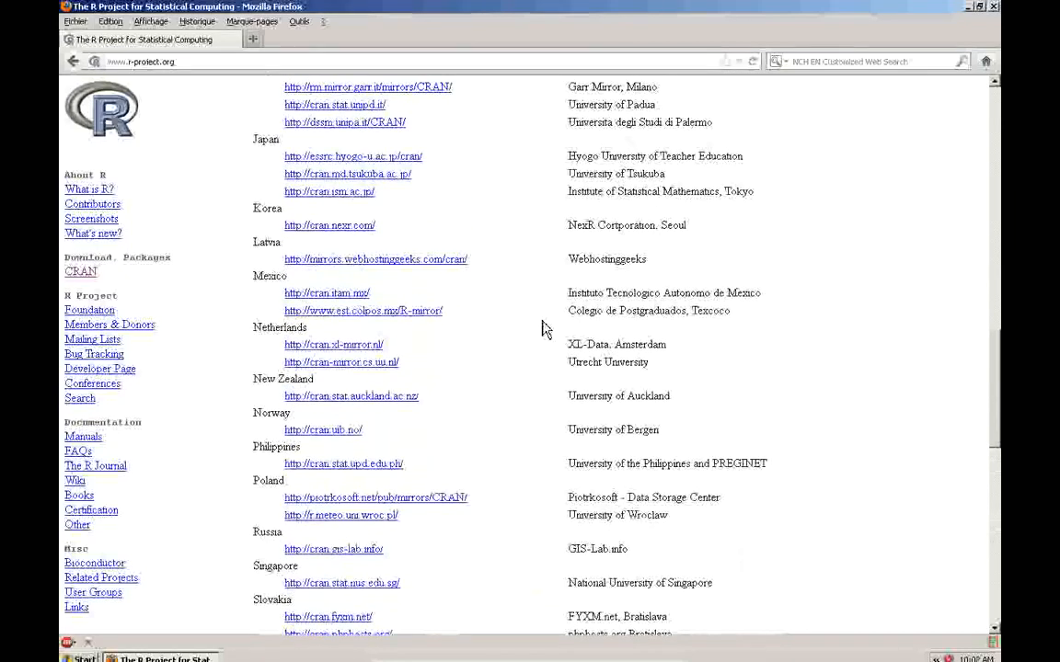
{"action": "scroll", "coordinate": [542, 329], "scroll_direction": "up", "scroll_amount": 5}
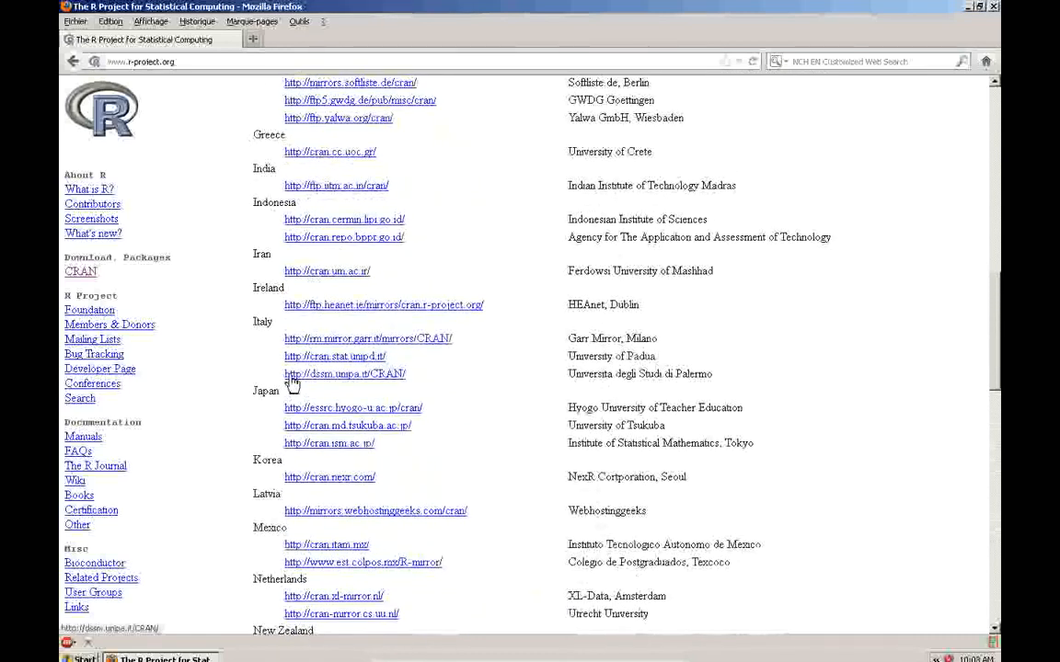
{"action": "scroll", "coordinate": [291, 382], "scroll_direction": "up", "scroll_amount": 3}
{"action": "scroll", "coordinate": [285, 344], "scroll_direction": "up", "scroll_amount": 3}
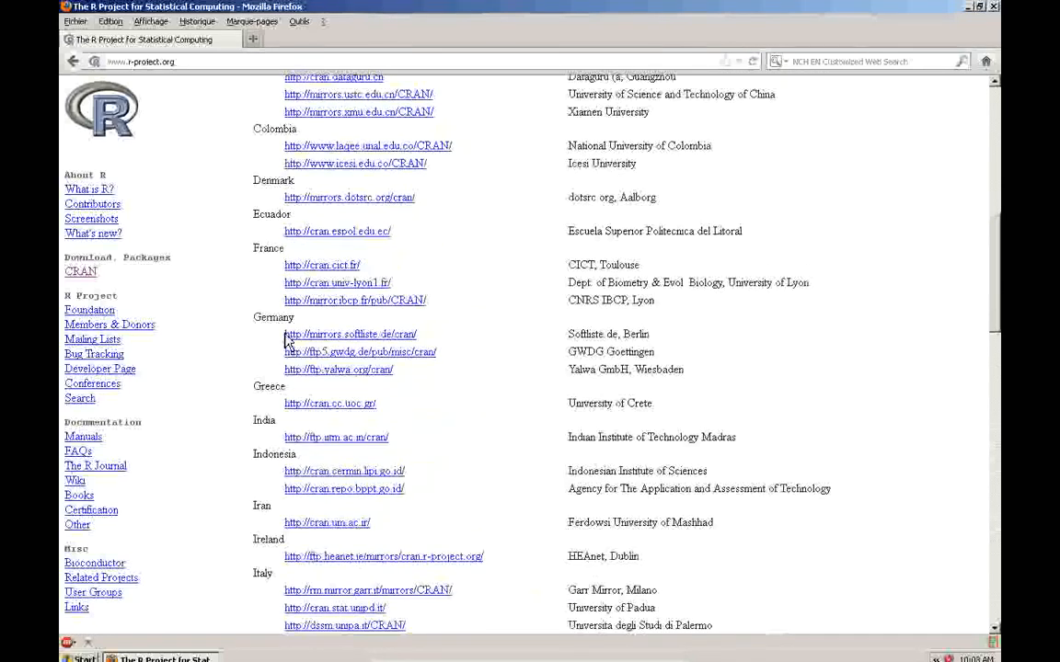
{"action": "scroll", "coordinate": [285, 276], "scroll_direction": "up", "scroll_amount": 2}
{"action": "scroll", "coordinate": [284, 265], "scroll_direction": "down", "scroll_amount": 18}
{"action": "left_click_drag", "start_coordinate": [258, 501], "coordinate": [397, 519]}
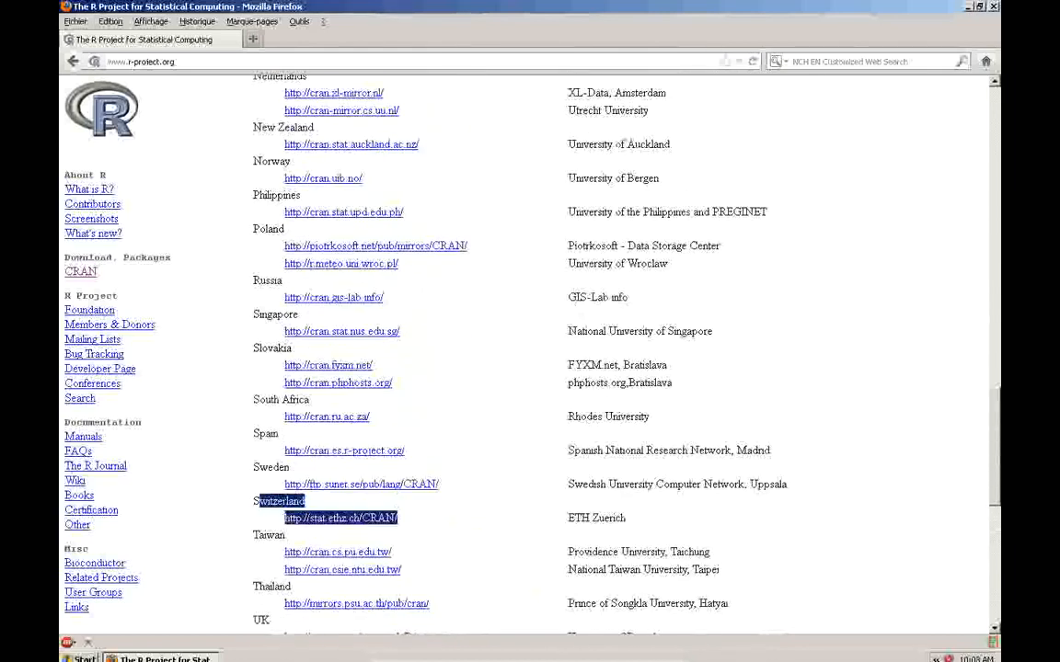
{"action": "left_click", "coordinate": [349, 520]}
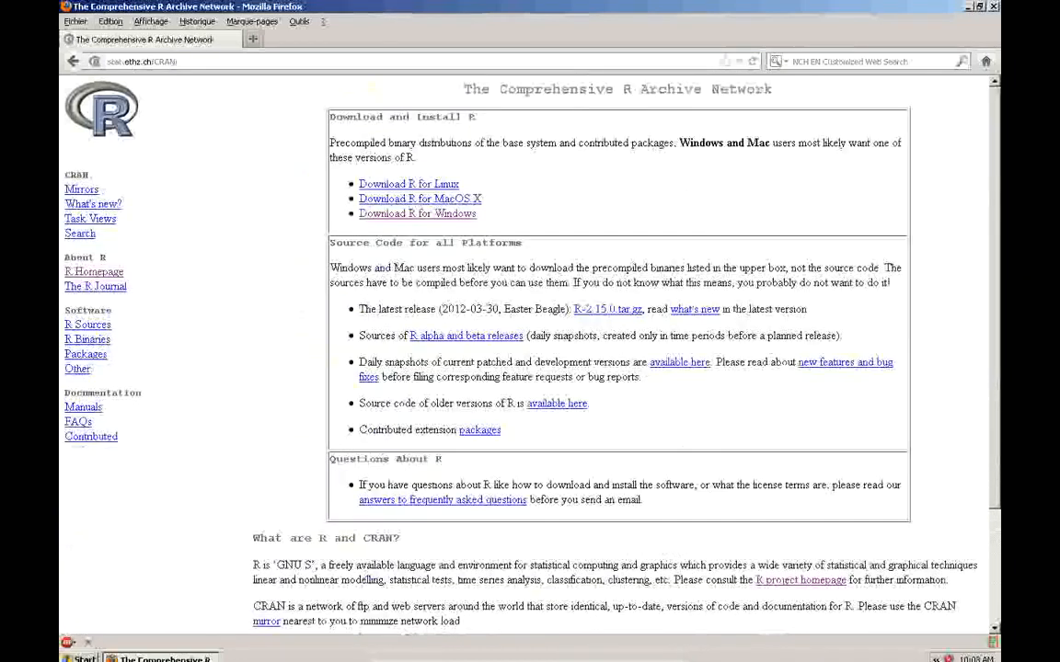
- Download R 2.15.0 from the base distribution of R for Windows, saving the installer R-2.15.0-win.exe
{"action": "left_click", "coordinate": [428, 215]}
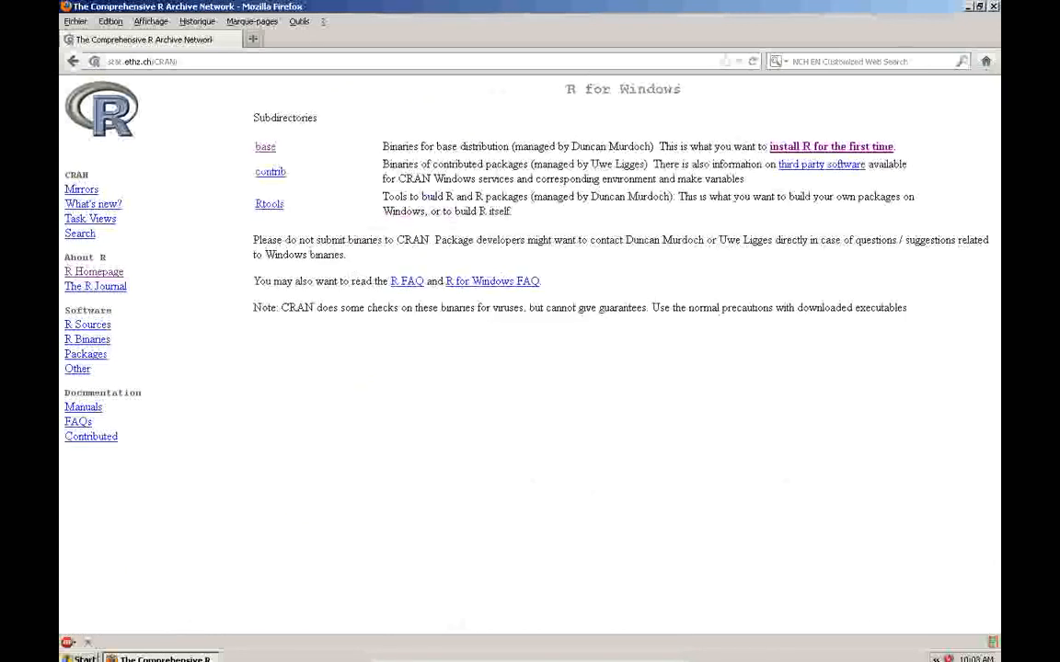
{"action": "left_click", "coordinate": [265, 146]}
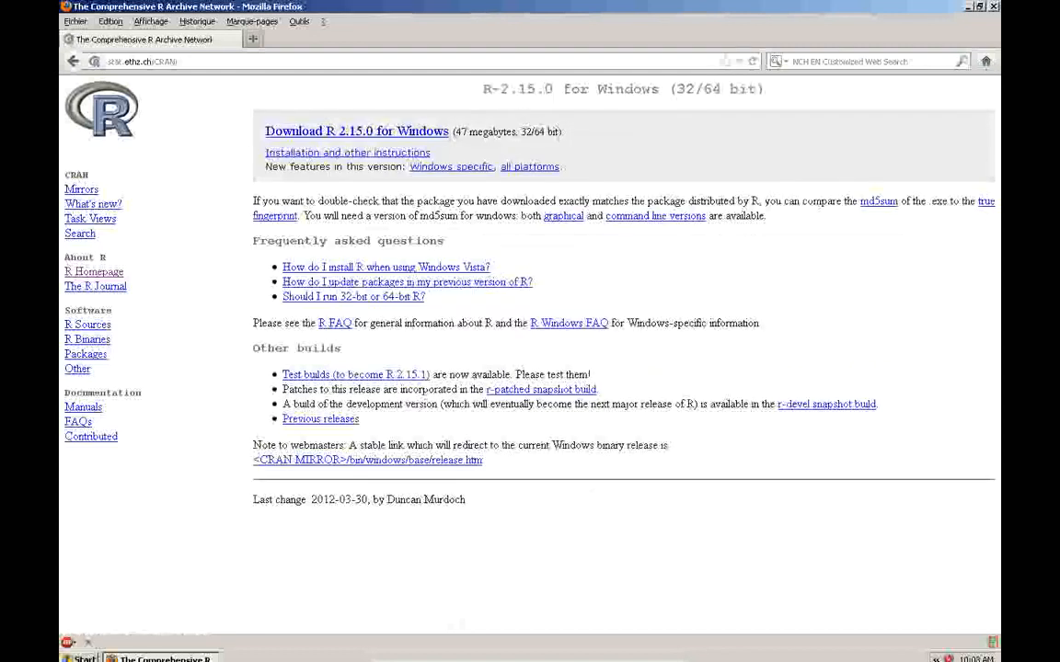
{"action": "left_click", "coordinate": [373, 136]}
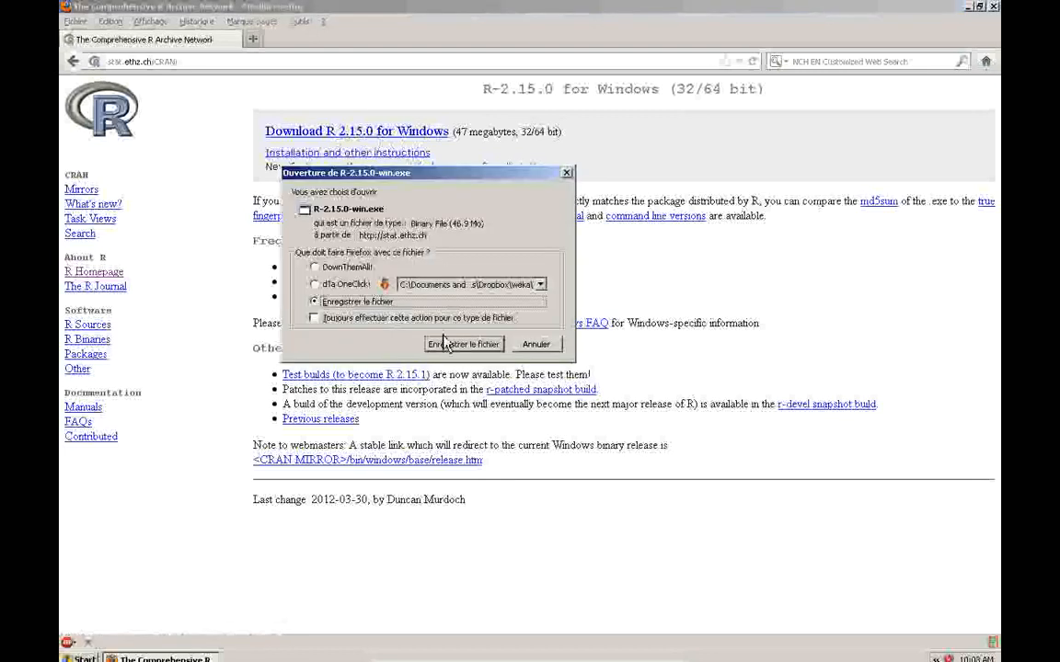
{"action": "left_click", "coordinate": [447, 344]}
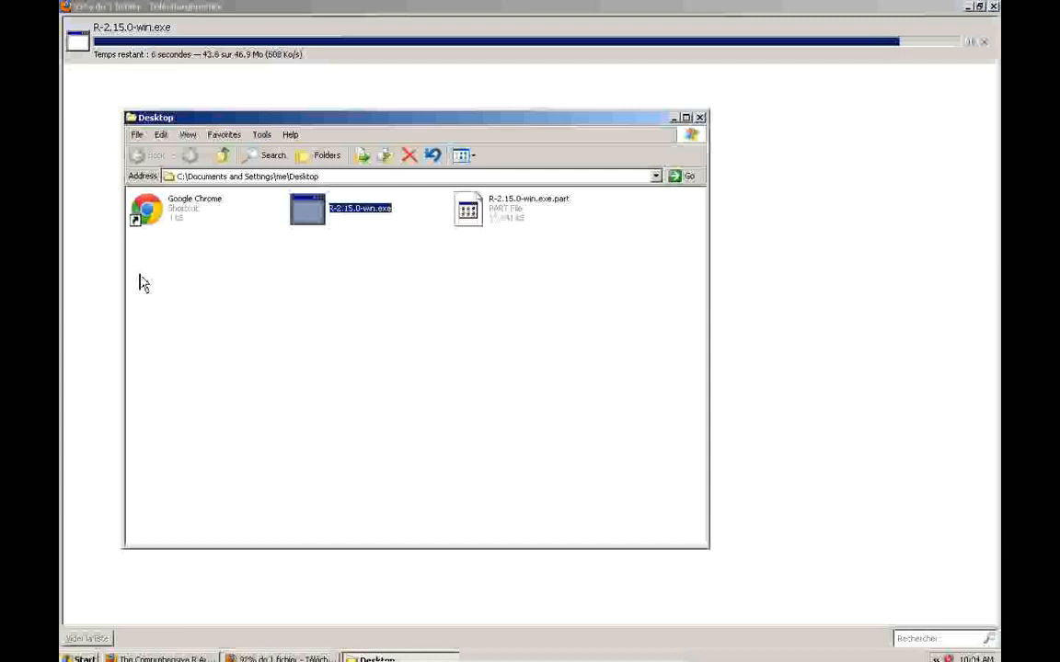
- In the Desktop folder's address, replace the part after C:\Documents and Settings\ with "Fé à é"
{"action": "left_click", "coordinate": [246, 176]}
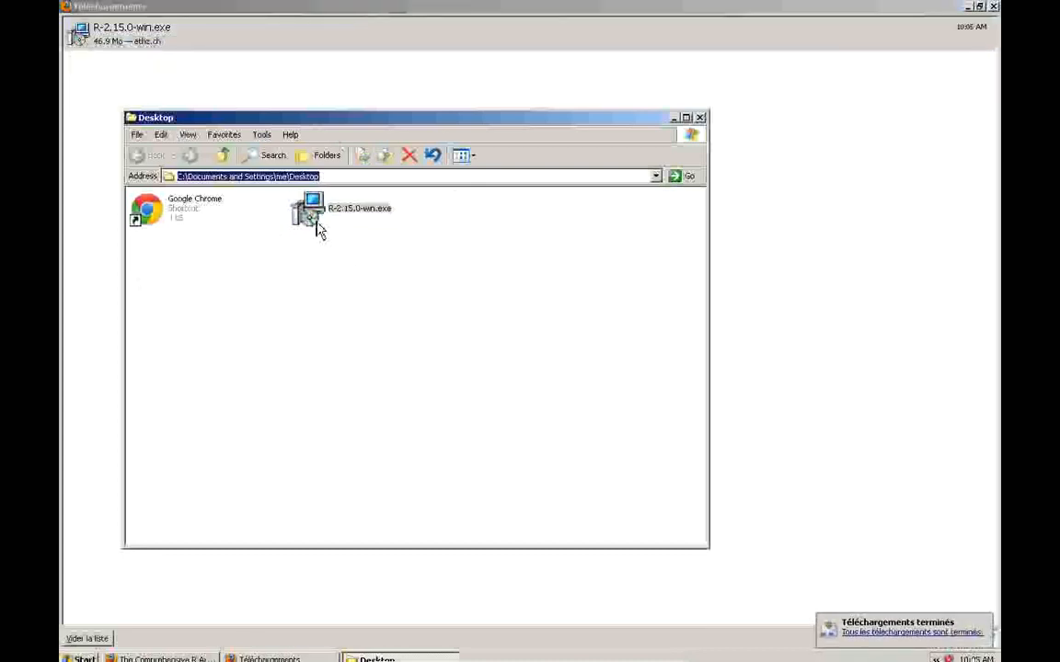
{"action": "left_click", "coordinate": [308, 211]}
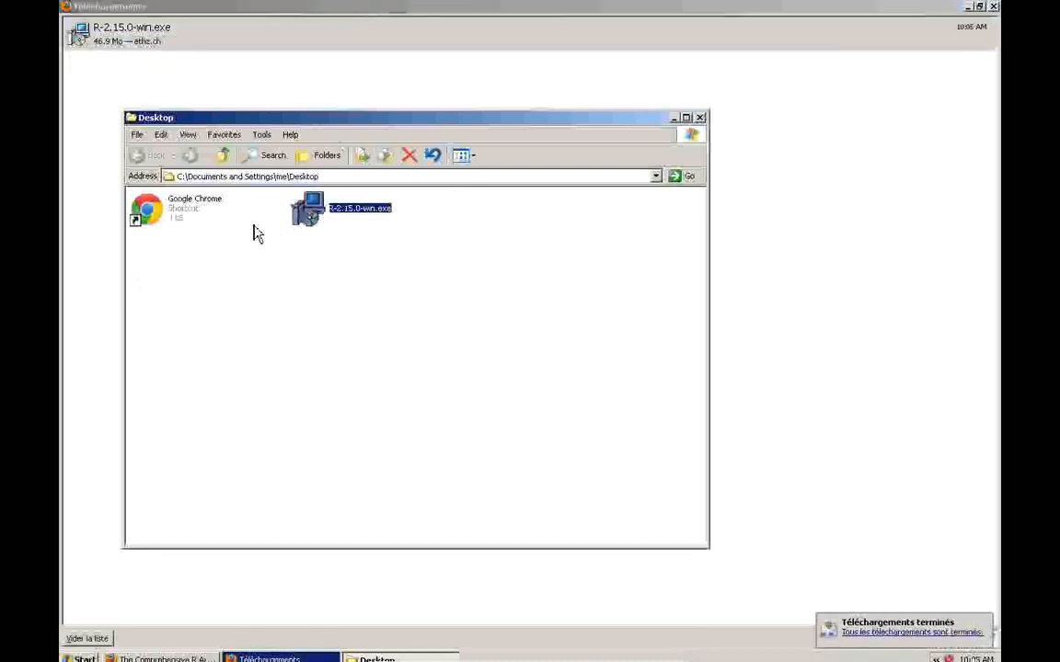
{"action": "left_click", "coordinate": [288, 176]}
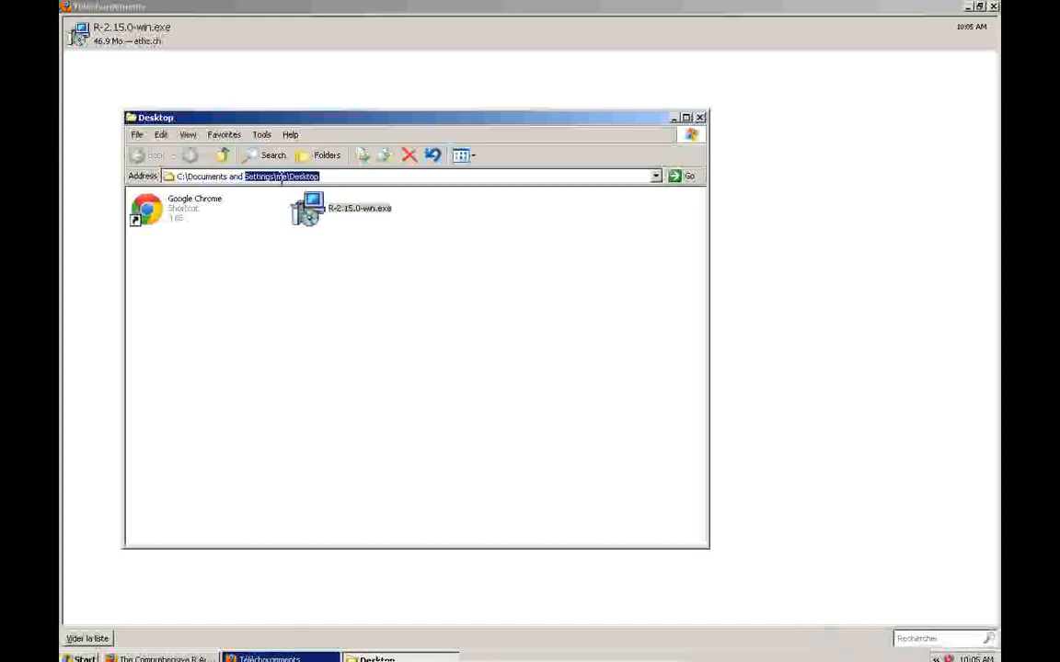
{"action": "left_click", "coordinate": [289, 176]}
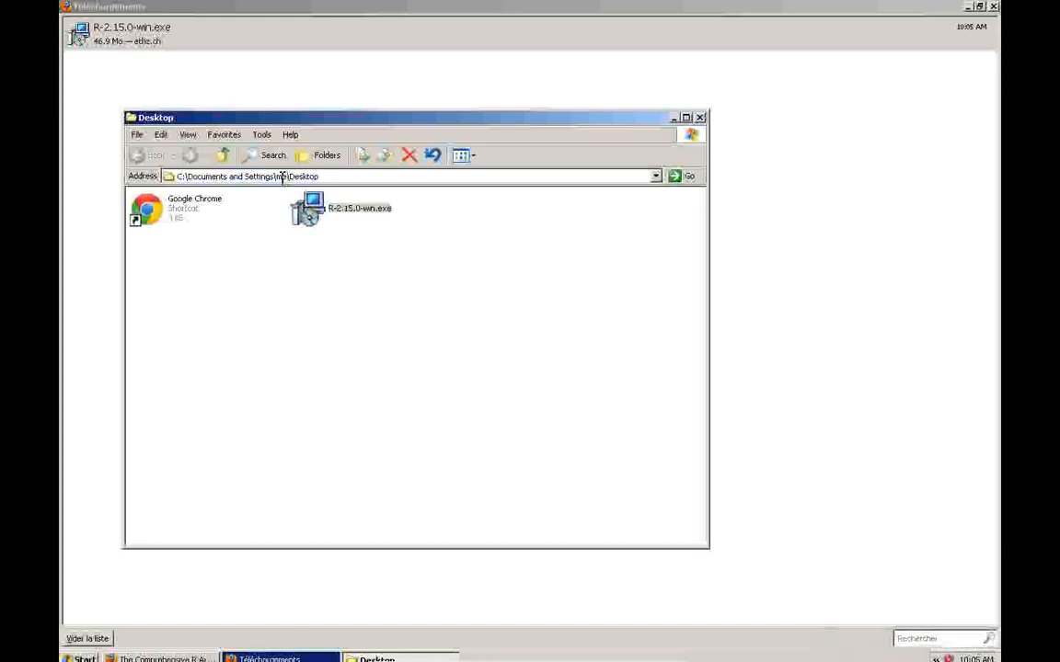
{"action": "double_click", "coordinate": [285, 176]}
{"action": "left_click", "coordinate": [277, 176]}
{"action": "left_click_drag", "start_coordinate": [277, 175], "coordinate": [338, 176]}
{"action": "type", "text": "F"}
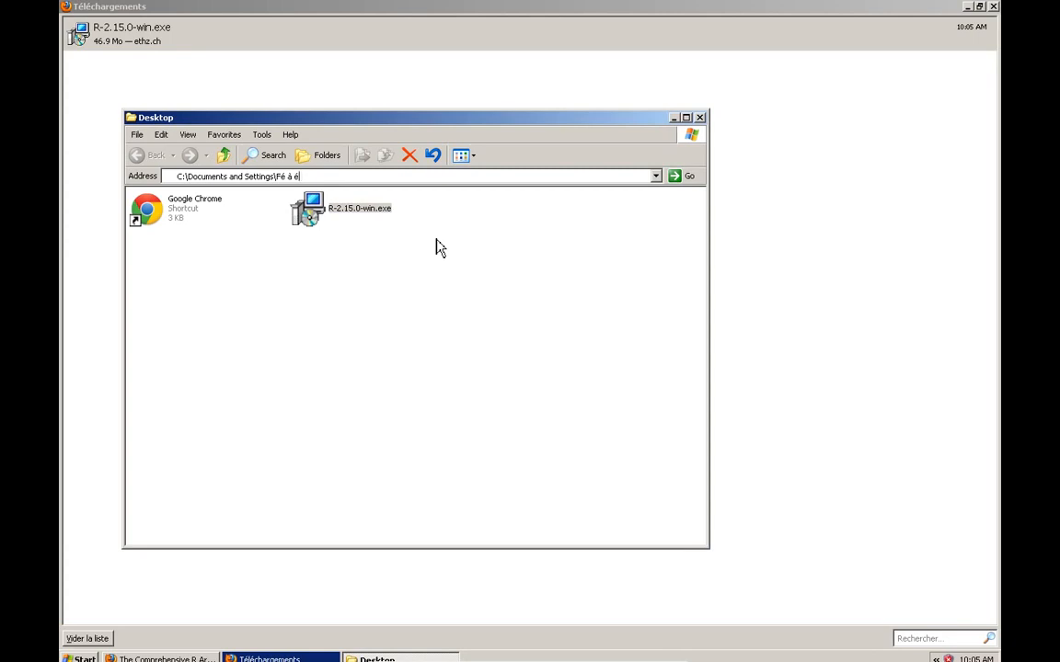
- Clear the sample folder name after C:\Documents and Settings\ from the Desktop folder's address
{"action": "key", "text": "BackSpace"}
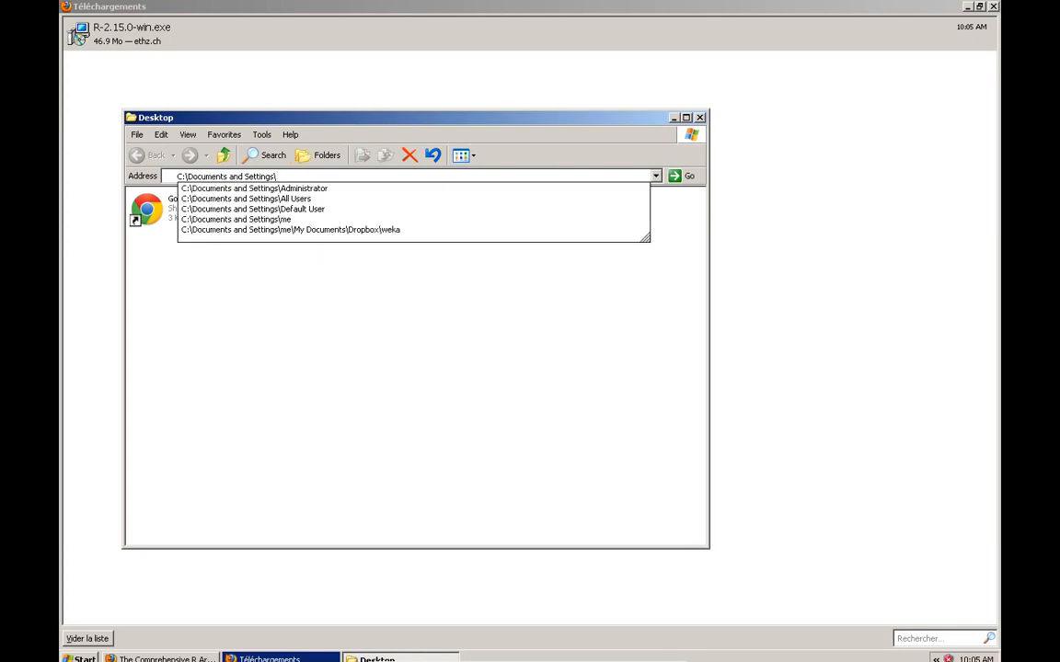
{"action": "left_click", "coordinate": [444, 335]}
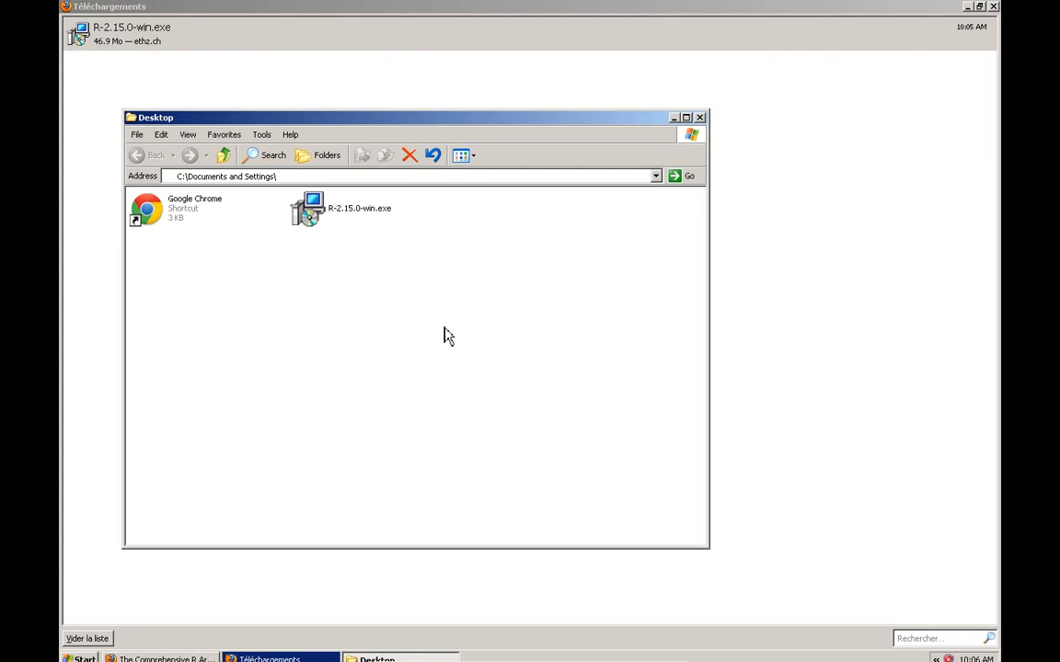
{"action": "left_click", "coordinate": [413, 176]}
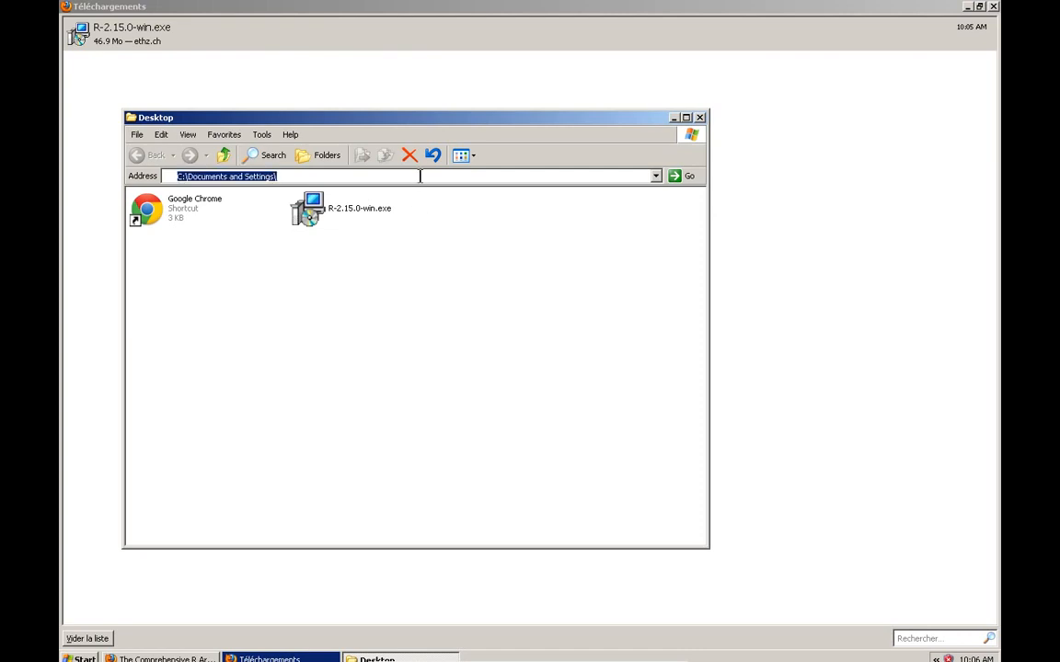
{"action": "left_click", "coordinate": [419, 176]}
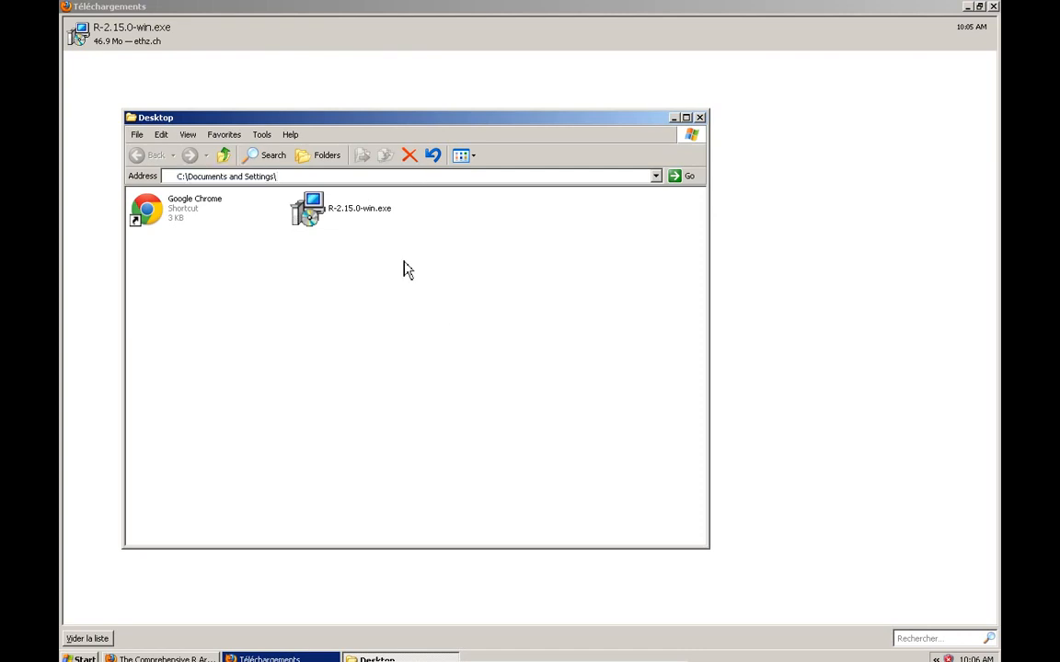
- Run the R-2.15.0-win.exe installer and choose English as the setup language
{"action": "left_click", "coordinate": [334, 211]}
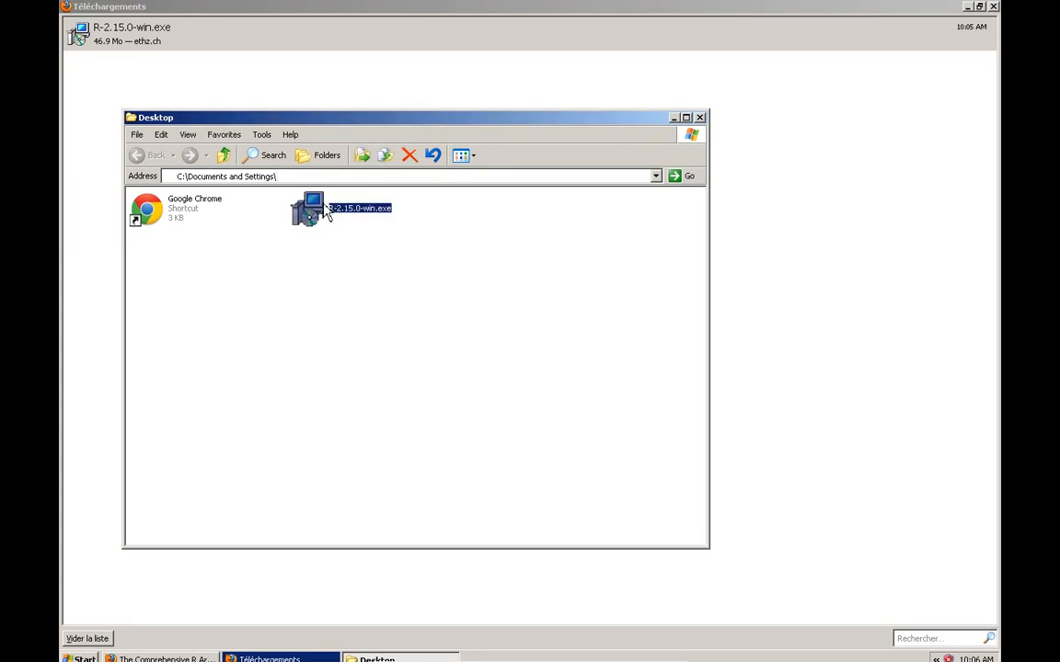
{"action": "double_click", "coordinate": [324, 210]}
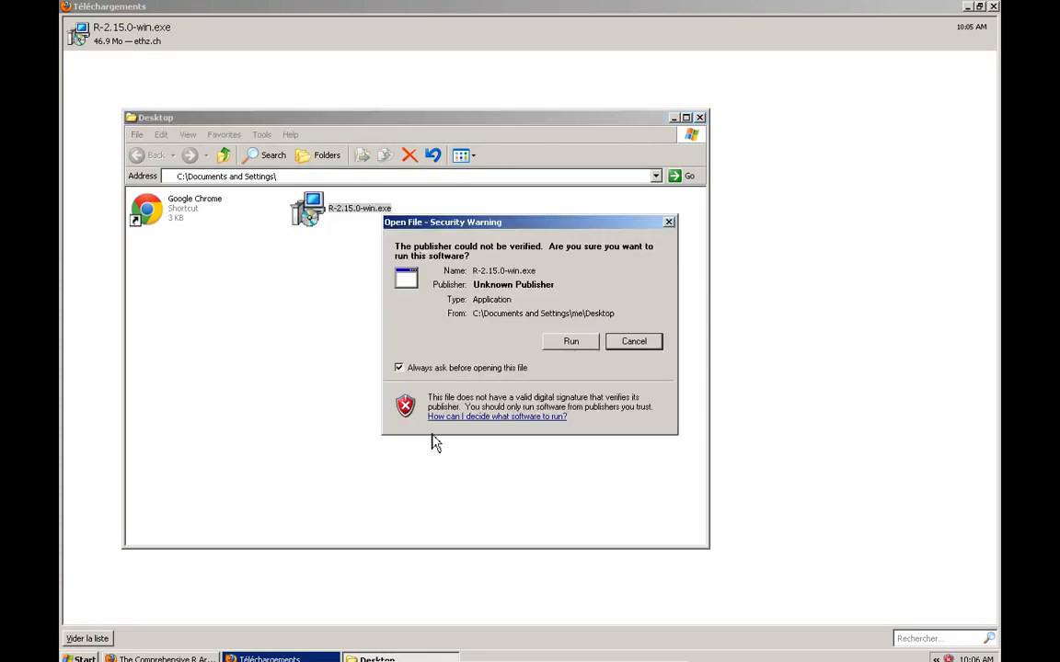
{"action": "left_click", "coordinate": [577, 348]}
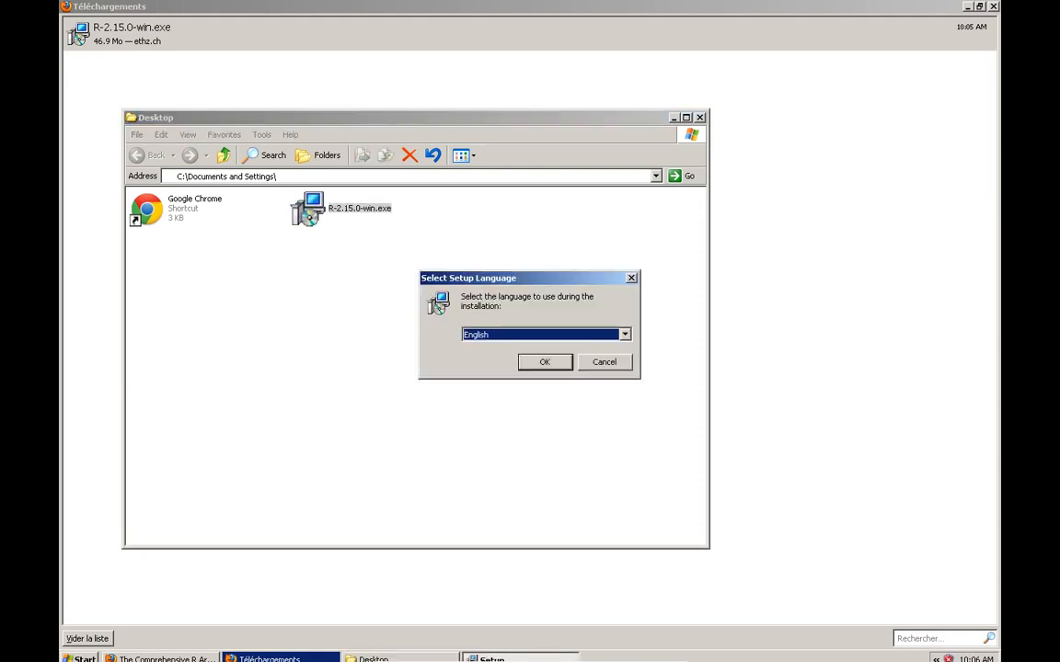
{"action": "left_click", "coordinate": [542, 362]}
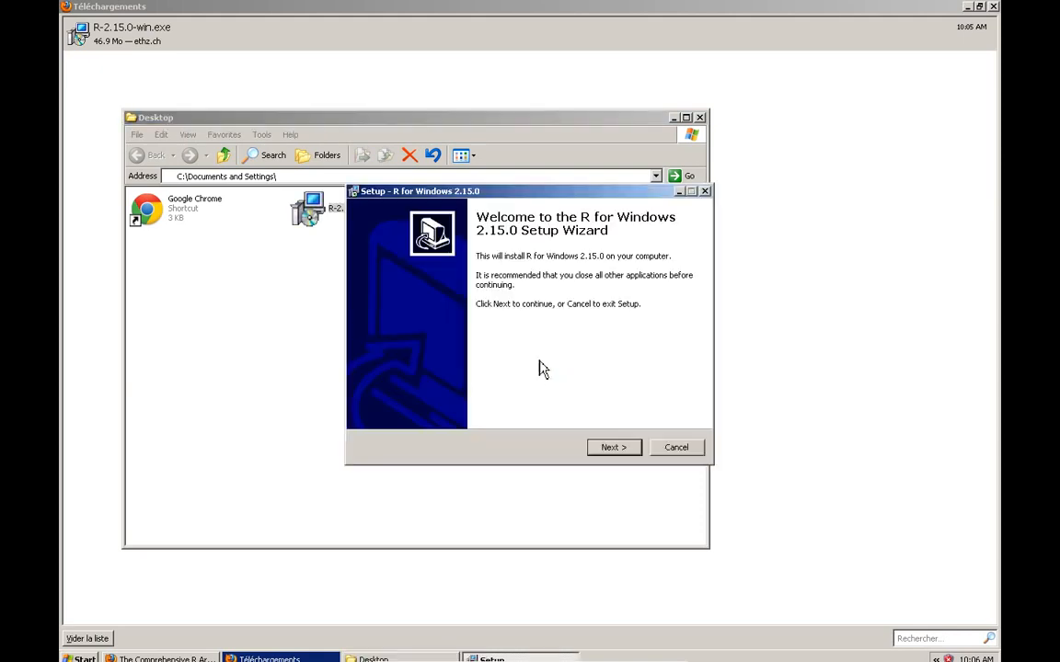
- Accept the licence information and default destination folder, and keep the 32-bit User installation with Core Files and 32-bit Files
{"action": "left_click", "coordinate": [621, 446]}
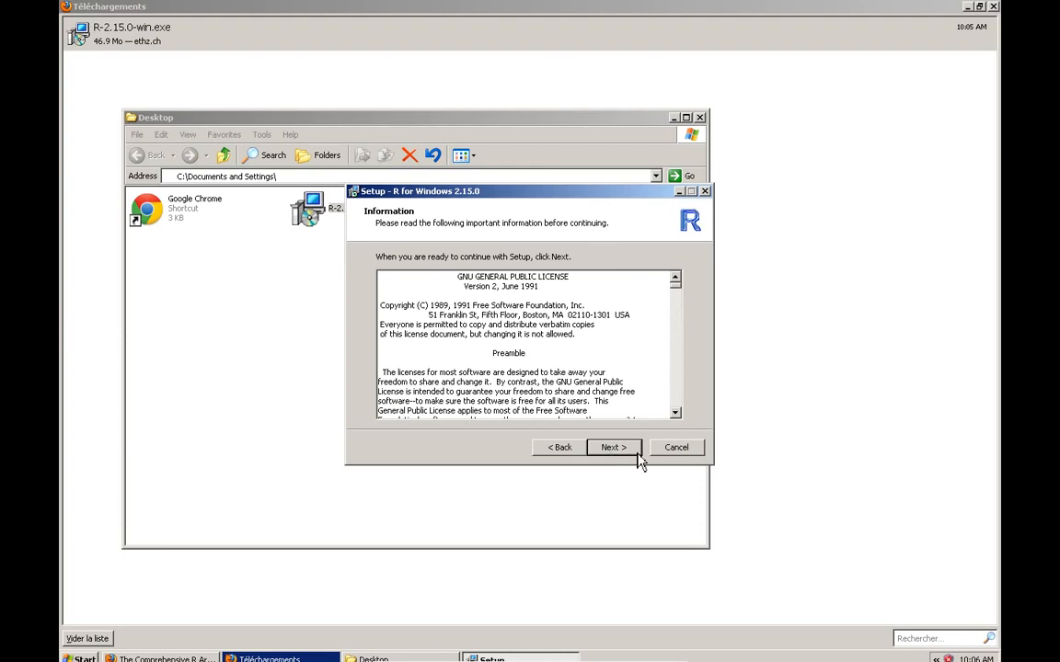
{"action": "left_click", "coordinate": [636, 451]}
{"action": "left_click", "coordinate": [634, 450]}
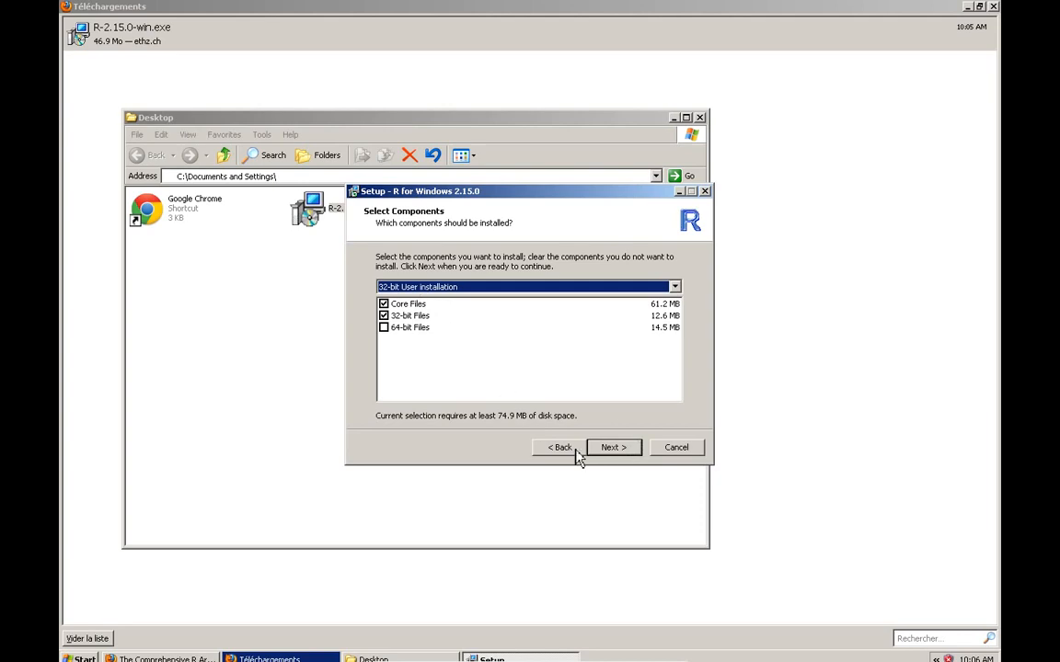
{"action": "left_click", "coordinate": [614, 448]}
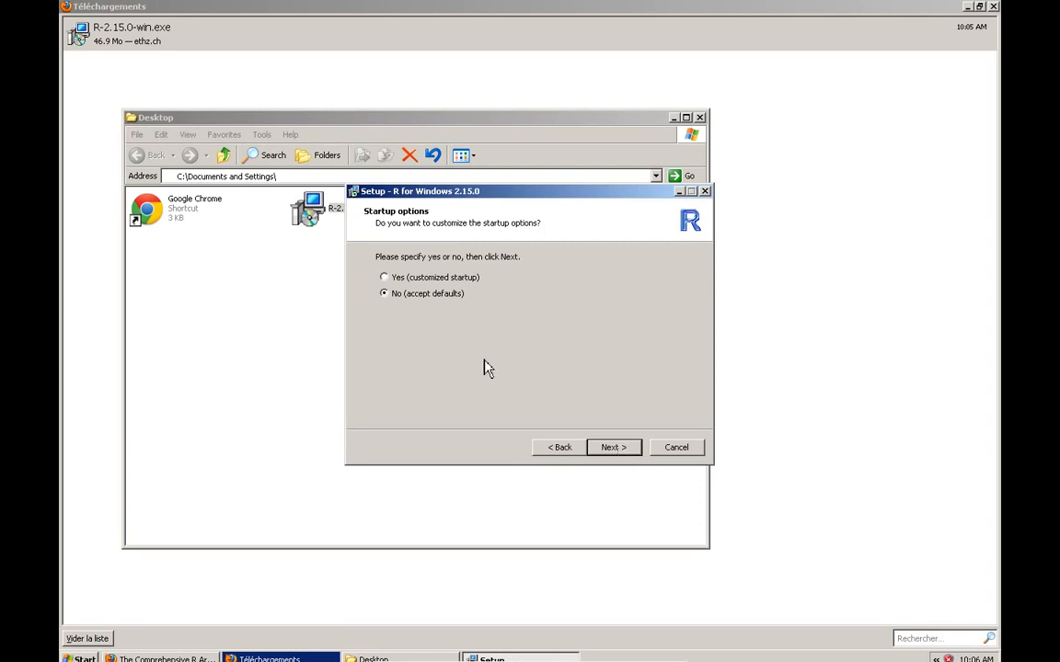
- Install R with default startup options, Start Menu folder R, a desktop icon, and both registry entries enabled
{"action": "left_click", "coordinate": [609, 451]}
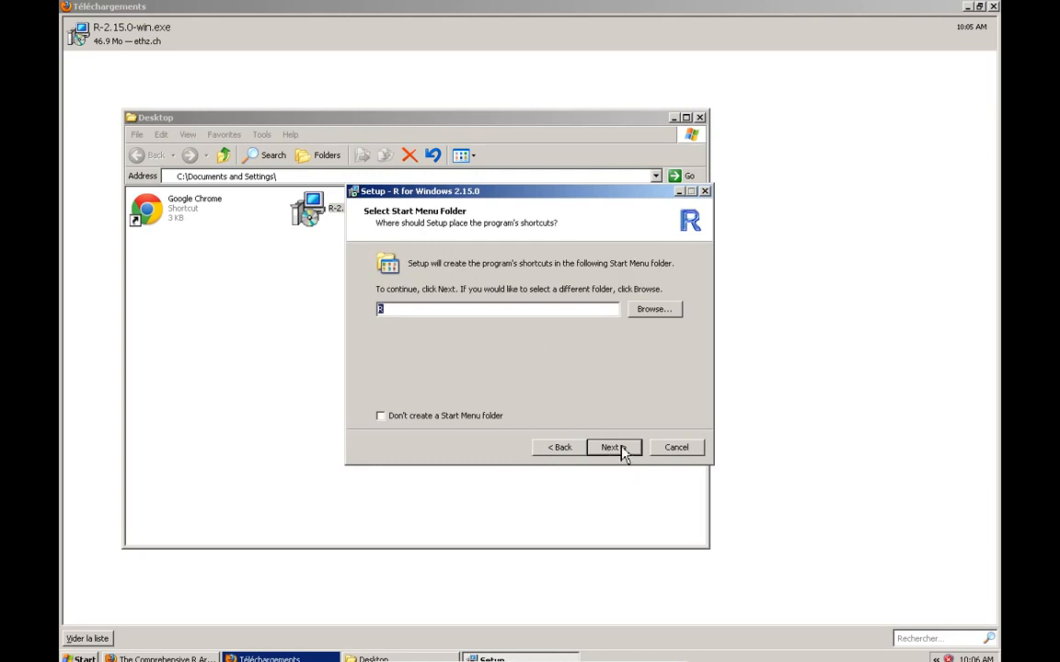
{"action": "left_click", "coordinate": [576, 448]}
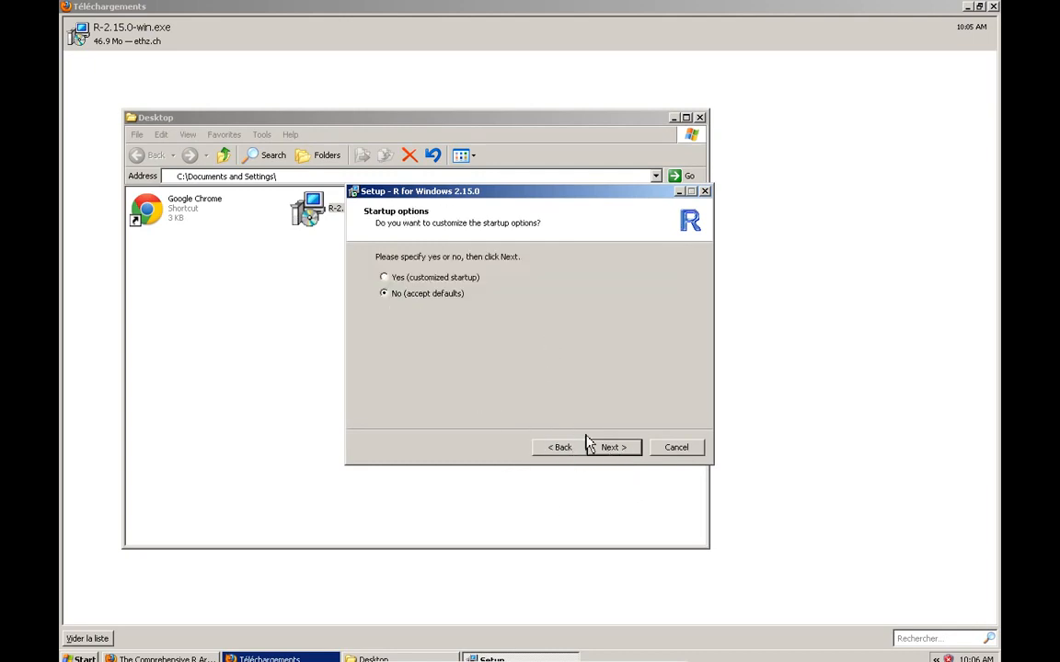
{"action": "left_click", "coordinate": [611, 448]}
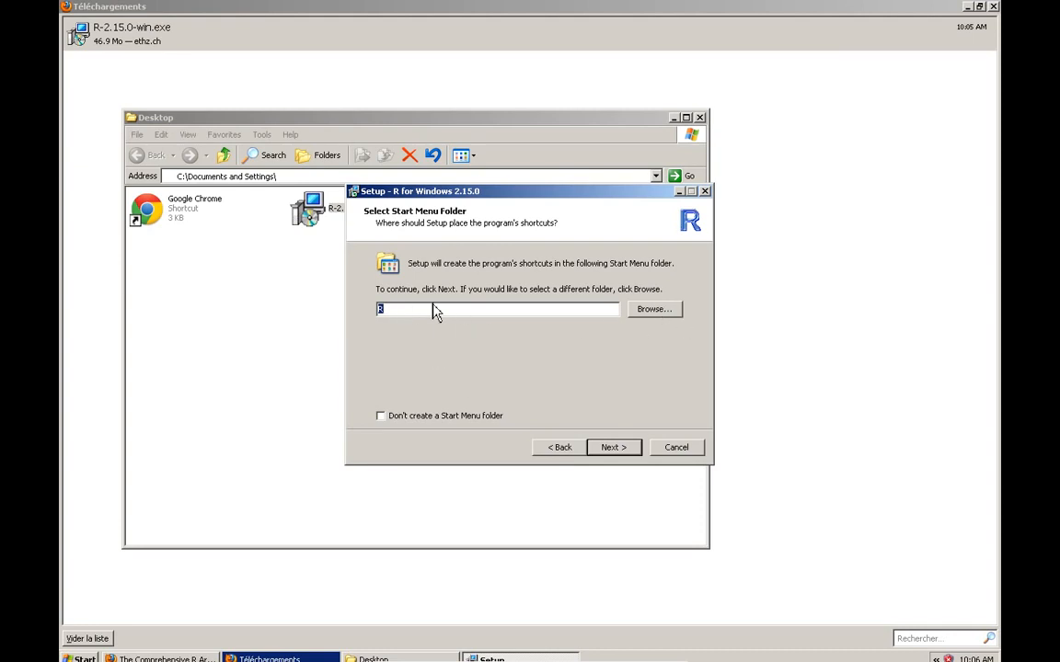
{"action": "left_click", "coordinate": [623, 453]}
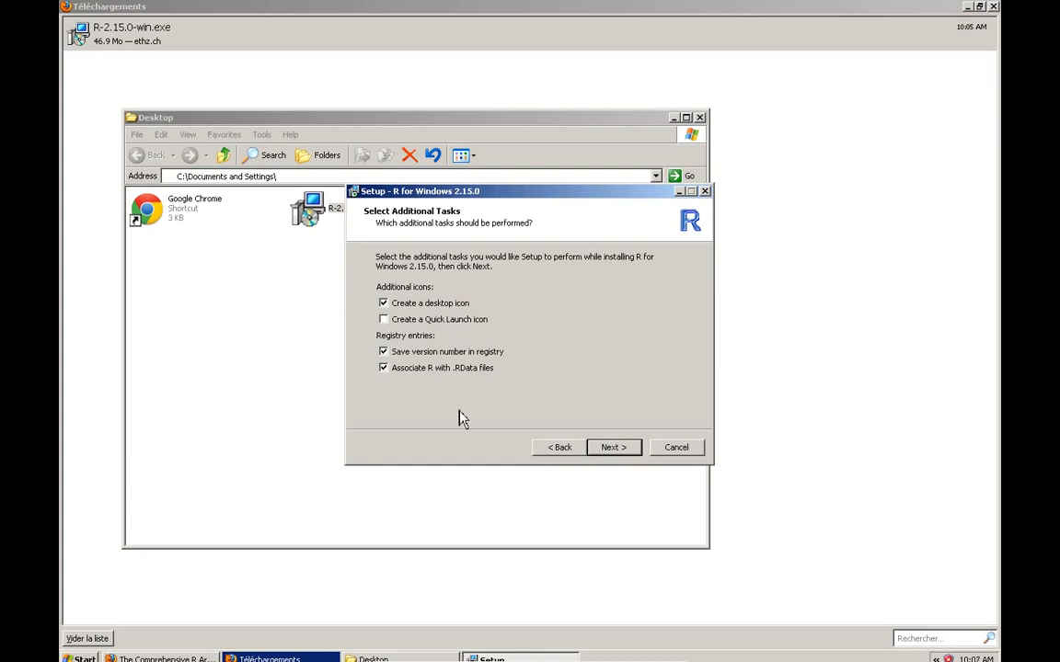
{"action": "left_click", "coordinate": [614, 448]}
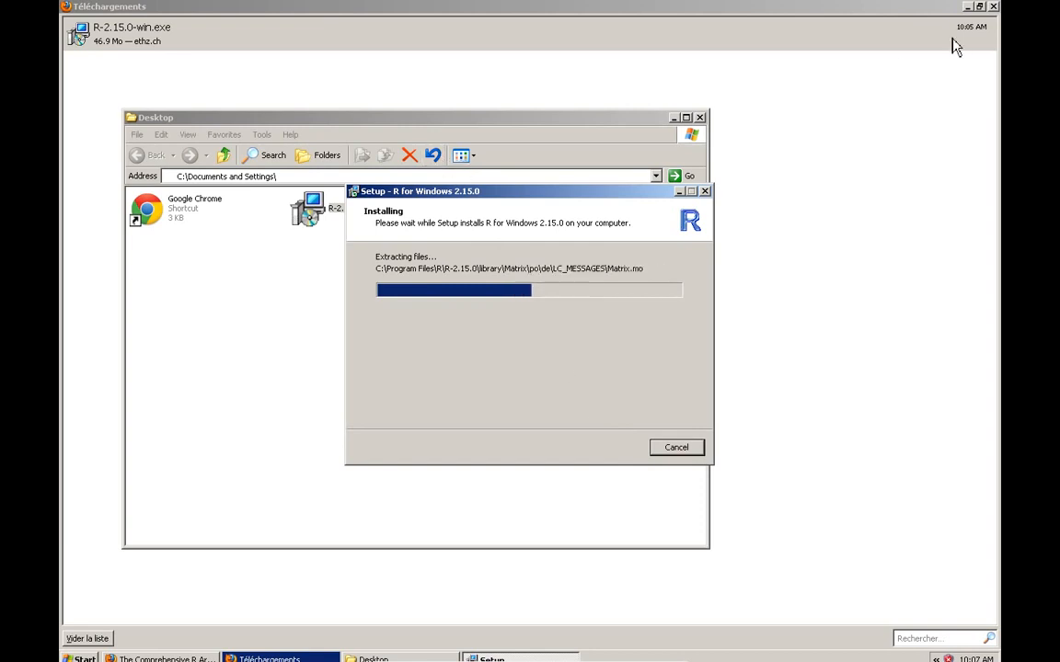
- Minimize the downloads and browser windows, and finish the R for Windows 2.15.0 setup wizard
{"action": "left_click", "coordinate": [966, 8]}
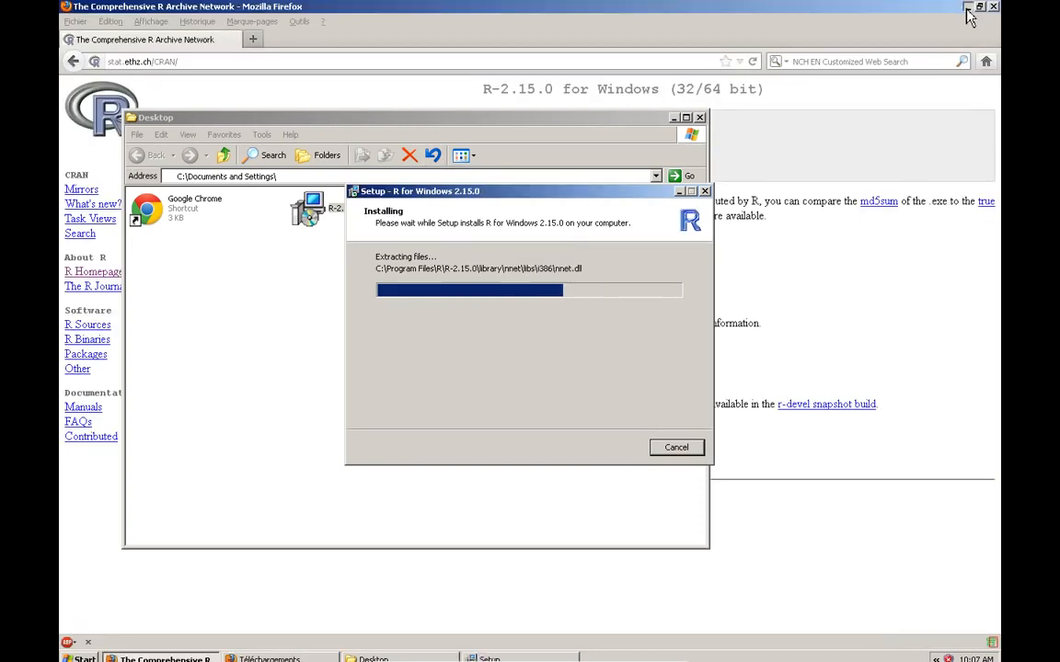
{"action": "left_click", "coordinate": [967, 8]}
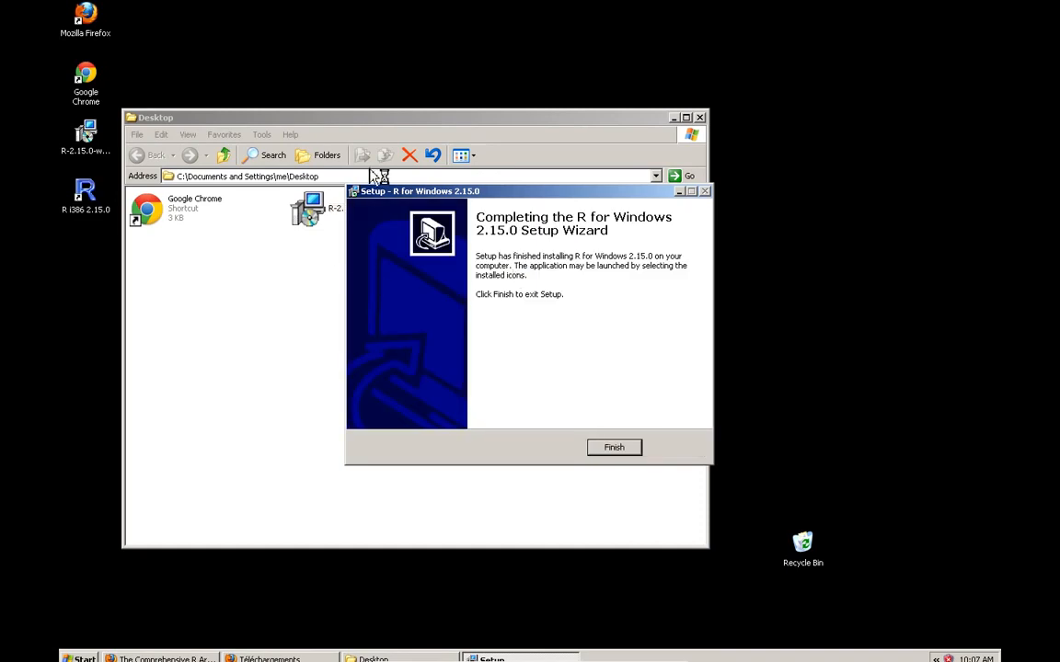
{"action": "left_click", "coordinate": [618, 450]}
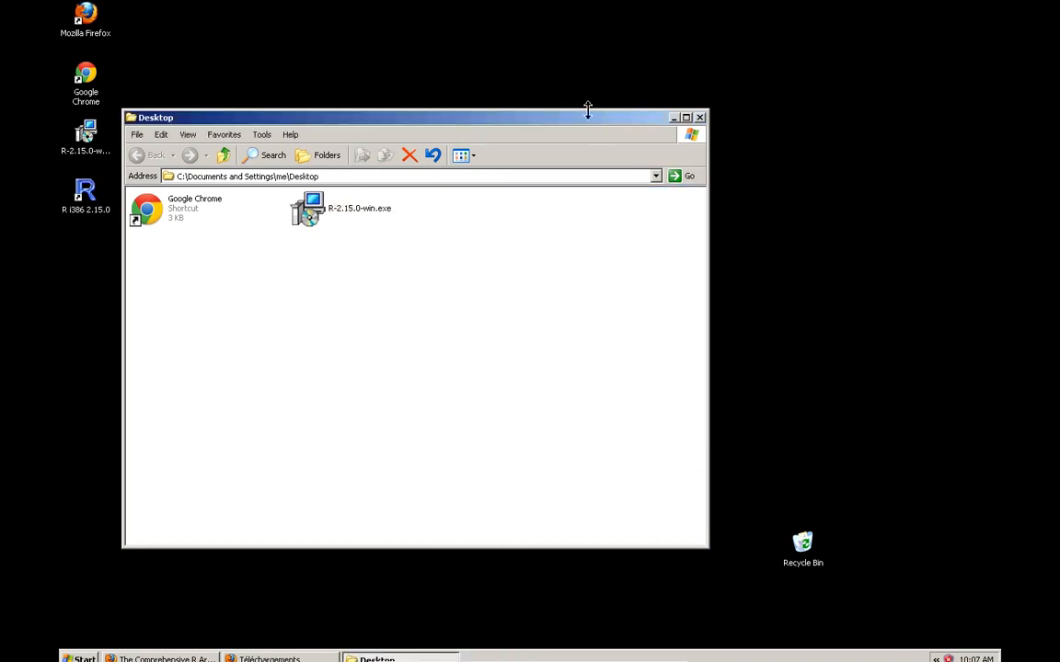
- Move the Desktop folder window aside, launch R i386 2.15.0 from its desktop shortcut, and quit it without saving the workspace image
{"action": "left_click_drag", "start_coordinate": [587, 115], "coordinate": [756, 294]}
{"action": "left_click", "coordinate": [105, 211]}
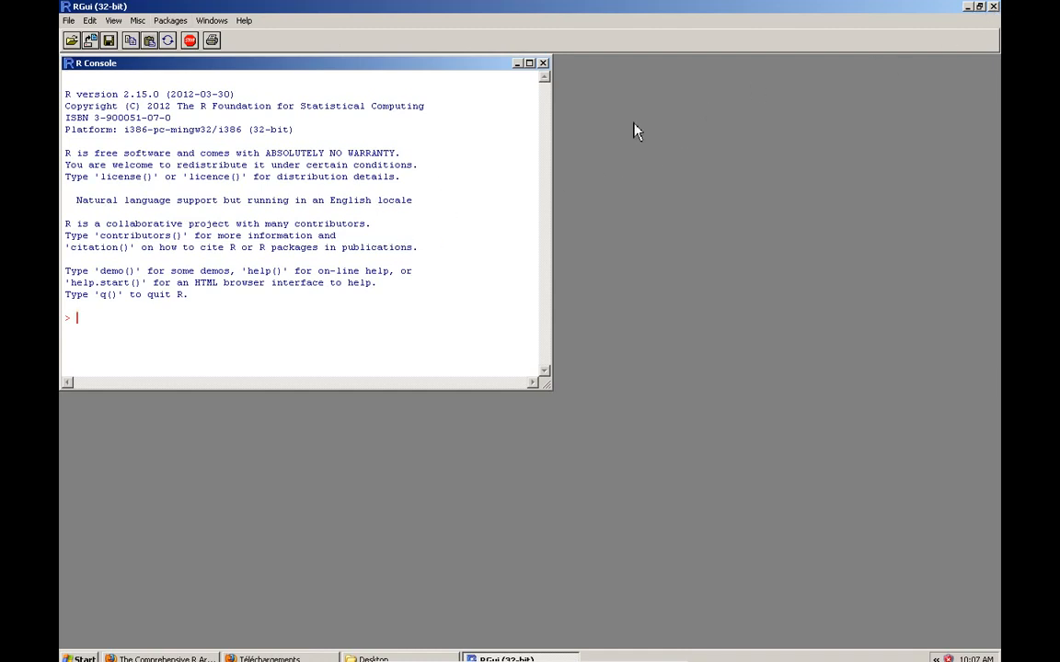
{"action": "left_click", "coordinate": [992, 8]}
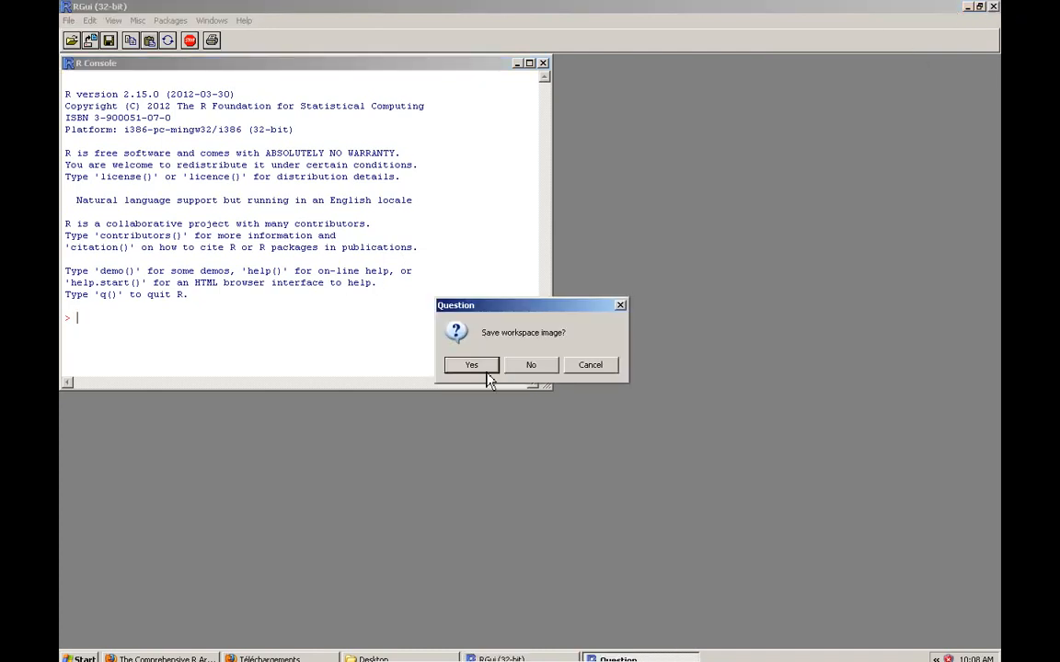
{"action": "left_click", "coordinate": [532, 368]}
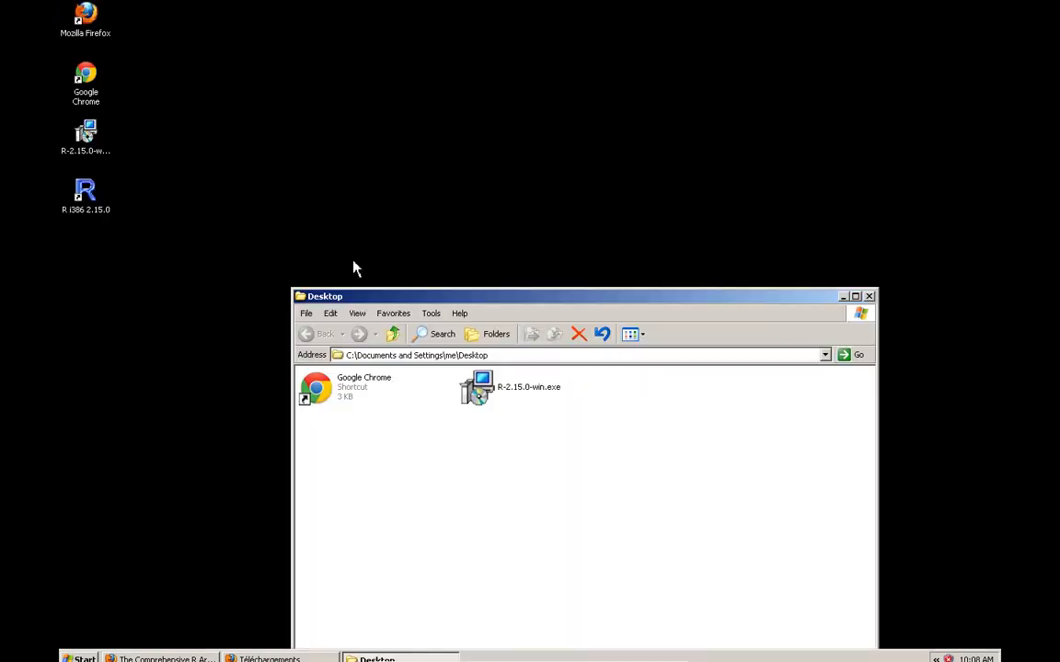
- Return to Firefox, open google.ch in a new tab and search for "rstudio"
{"action": "left_click", "coordinate": [267, 659]}
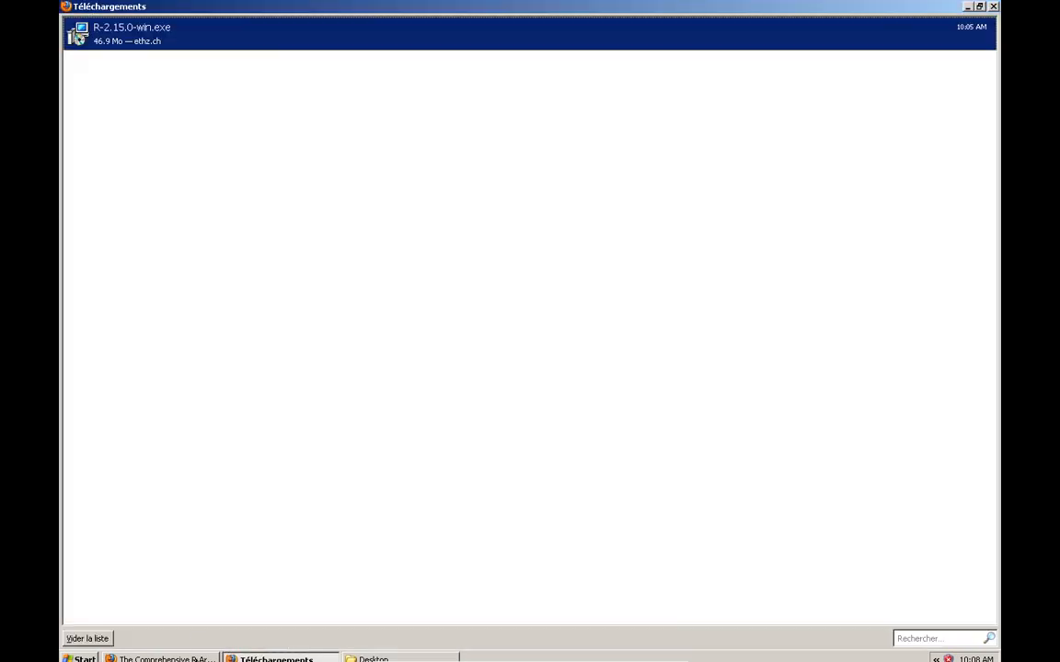
{"action": "left_click", "coordinate": [161, 658]}
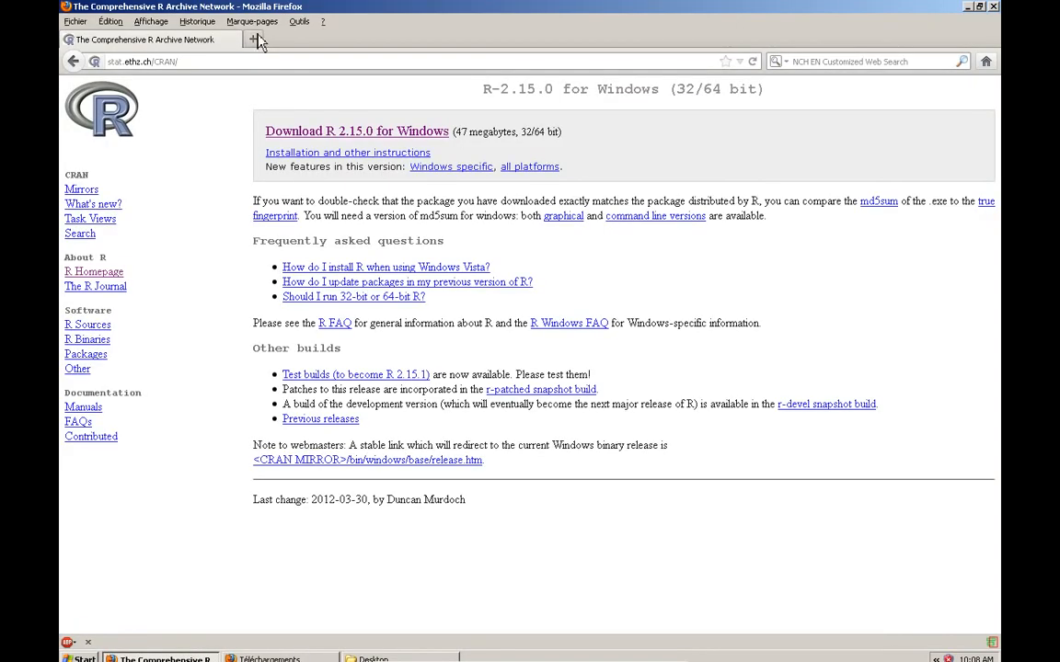
{"action": "left_click", "coordinate": [255, 40]}
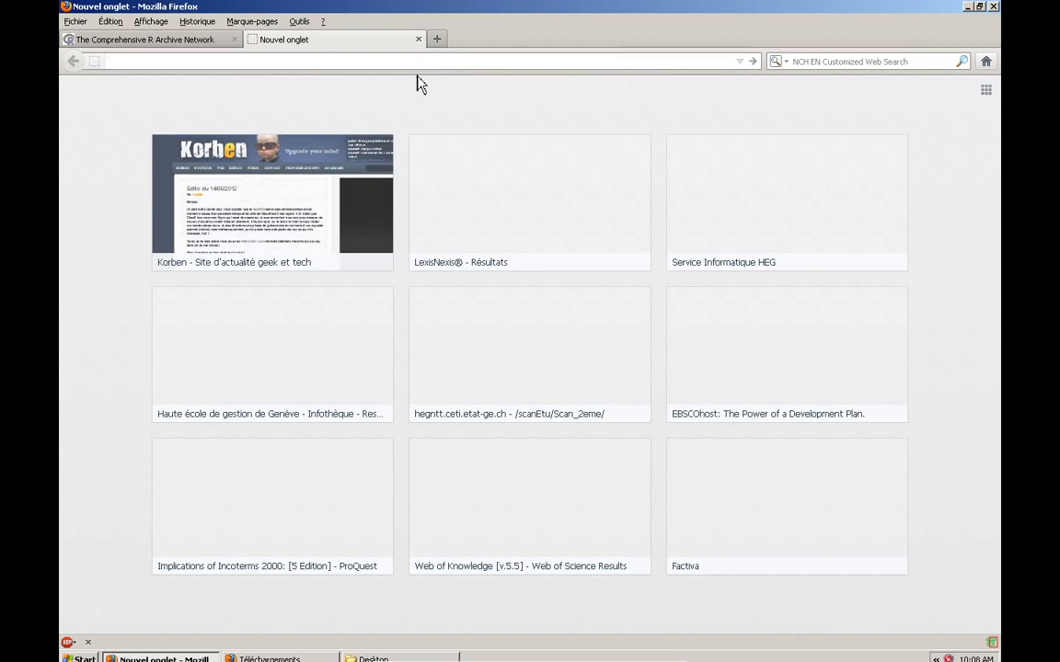
{"action": "type", "text": "google.ch"}
{"action": "key", "text": "Return"}
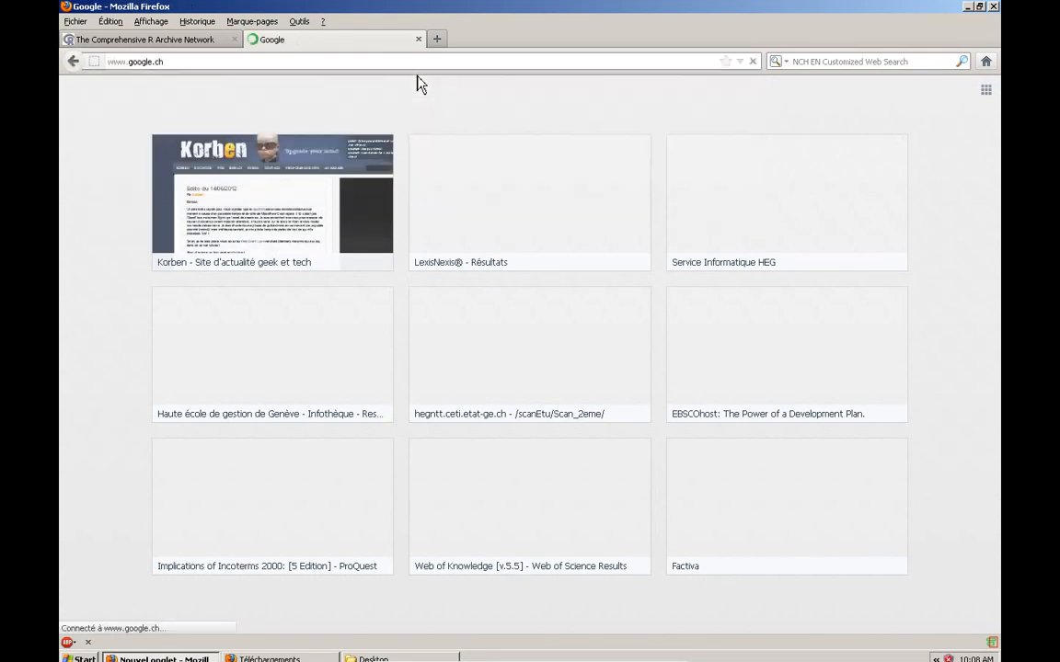
{"action": "type", "text": "rstudio"}
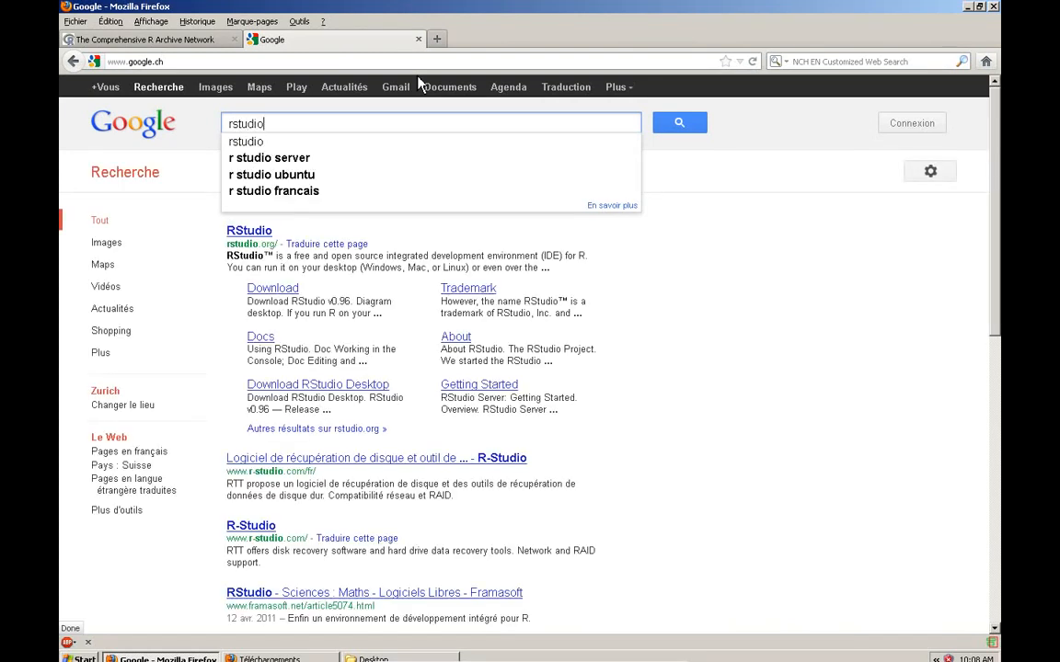
{"action": "key", "text": "Return"}
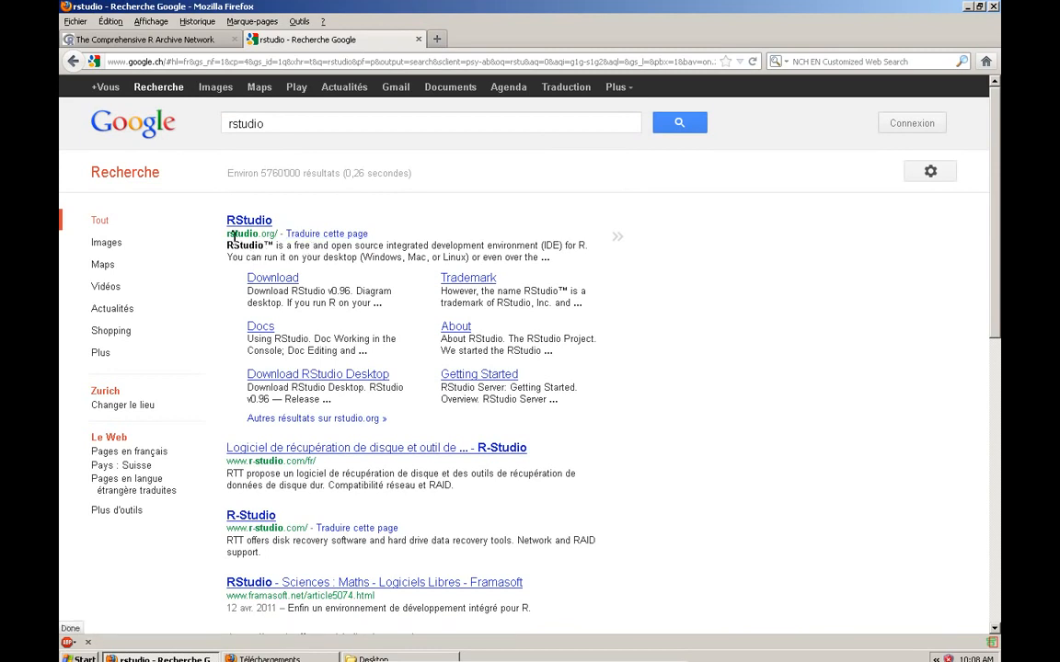
- Open the RStudio website from the search results and check its address, rstudio.org
{"action": "left_click", "coordinate": [246, 223]}
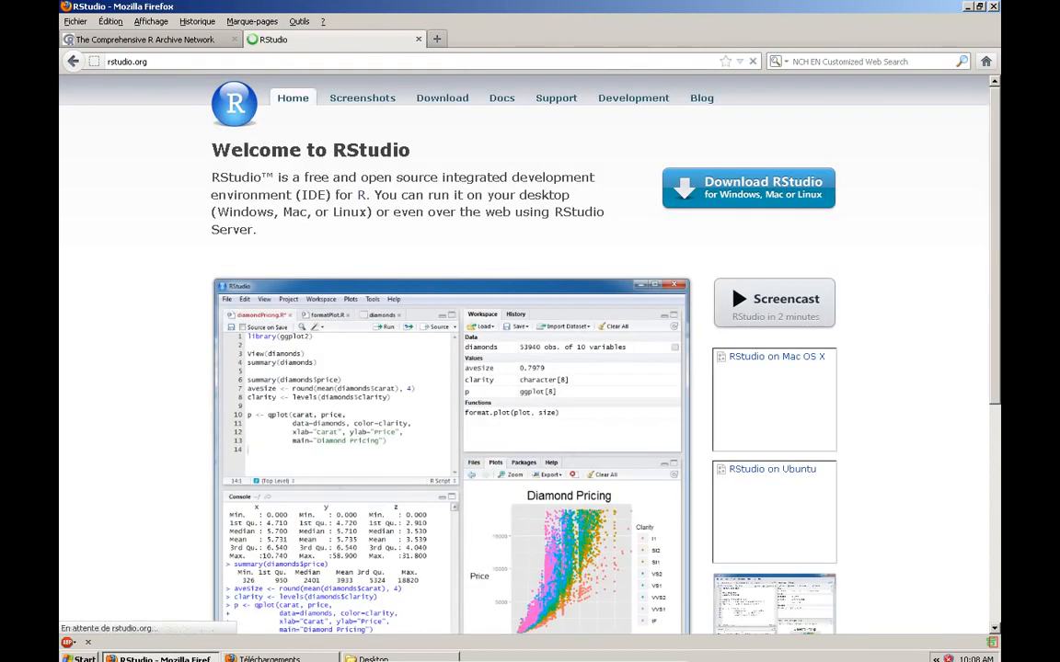
{"action": "left_click", "coordinate": [116, 61]}
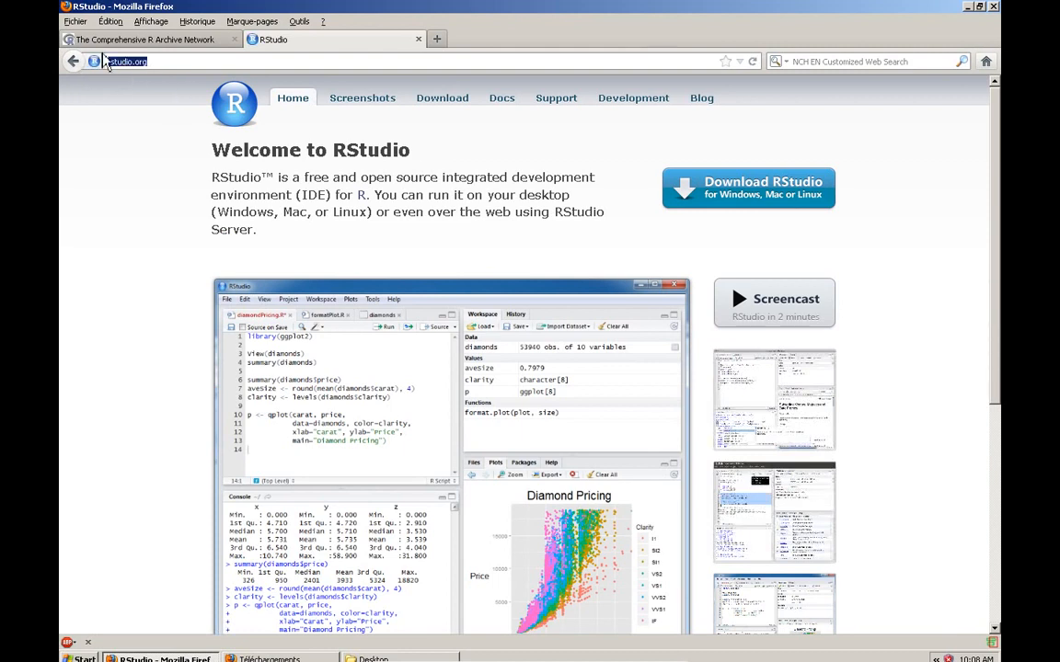
{"action": "left_click", "coordinate": [236, 188]}
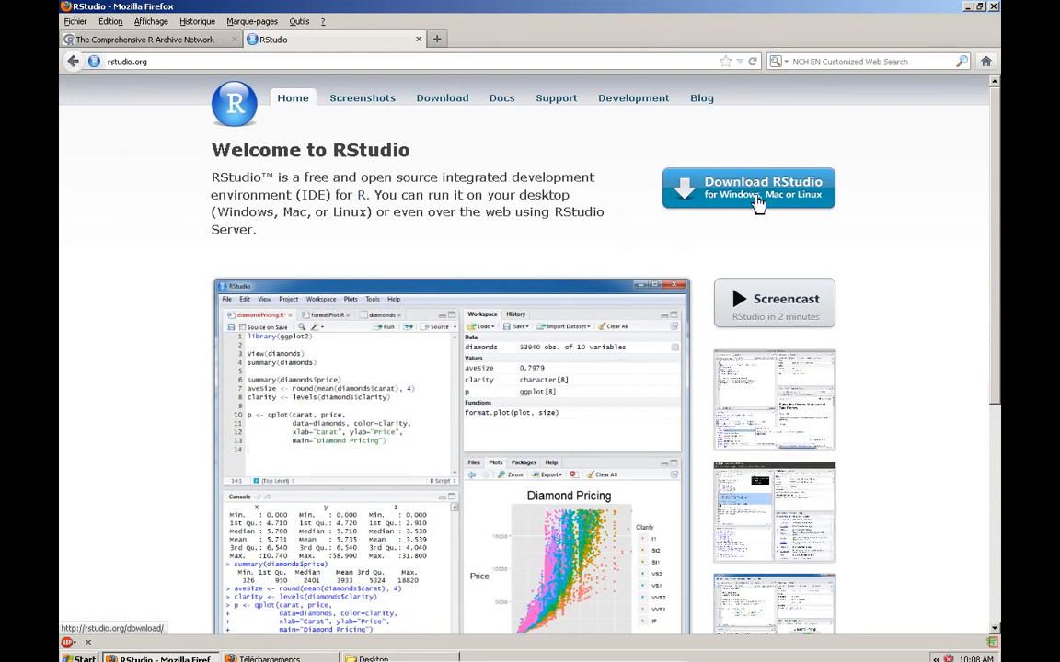
- Open the RStudio Desktop download page and highlight the recommended-system heading and the size of its Windows XP/Vista/7 build
{"action": "left_click", "coordinate": [755, 200]}
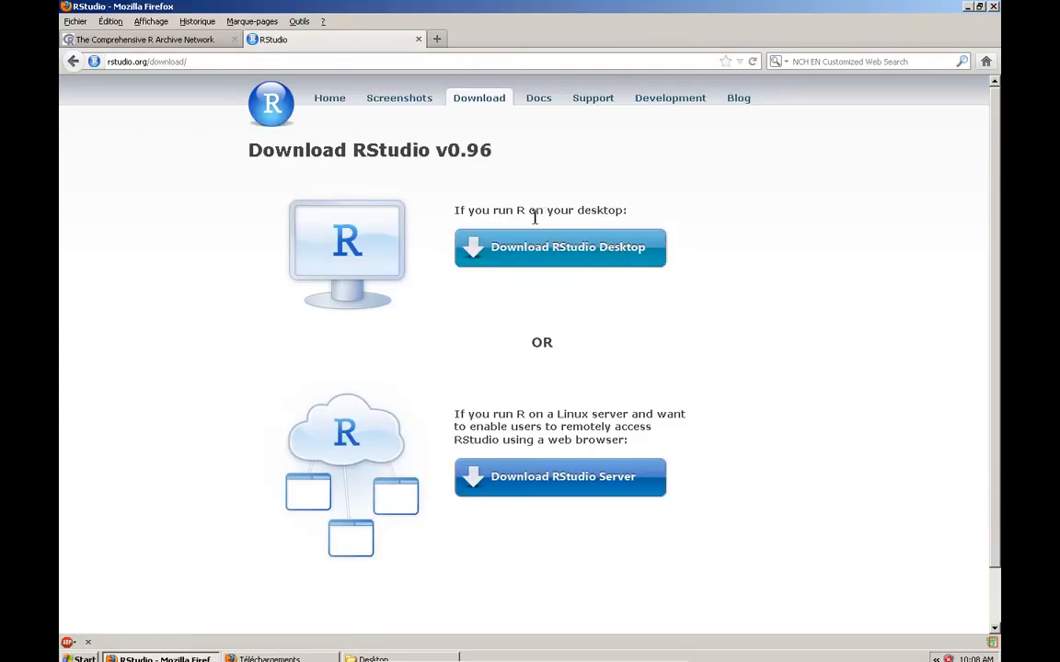
{"action": "left_click", "coordinate": [532, 265]}
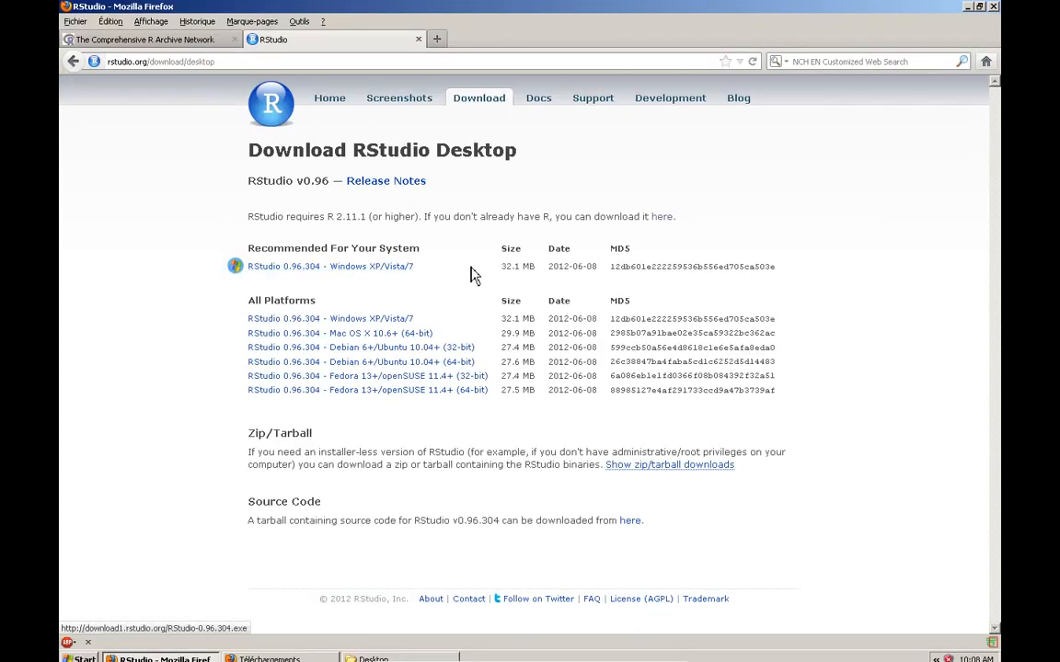
{"action": "left_click_drag", "start_coordinate": [274, 248], "coordinate": [395, 248]}
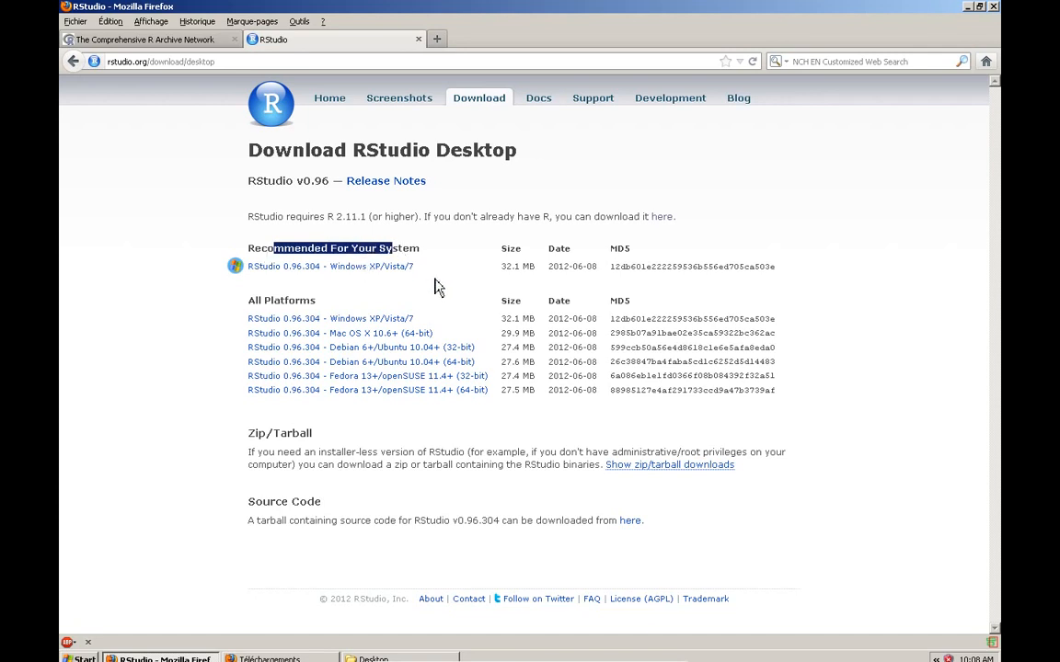
{"action": "left_click_drag", "start_coordinate": [504, 269], "coordinate": [544, 277]}
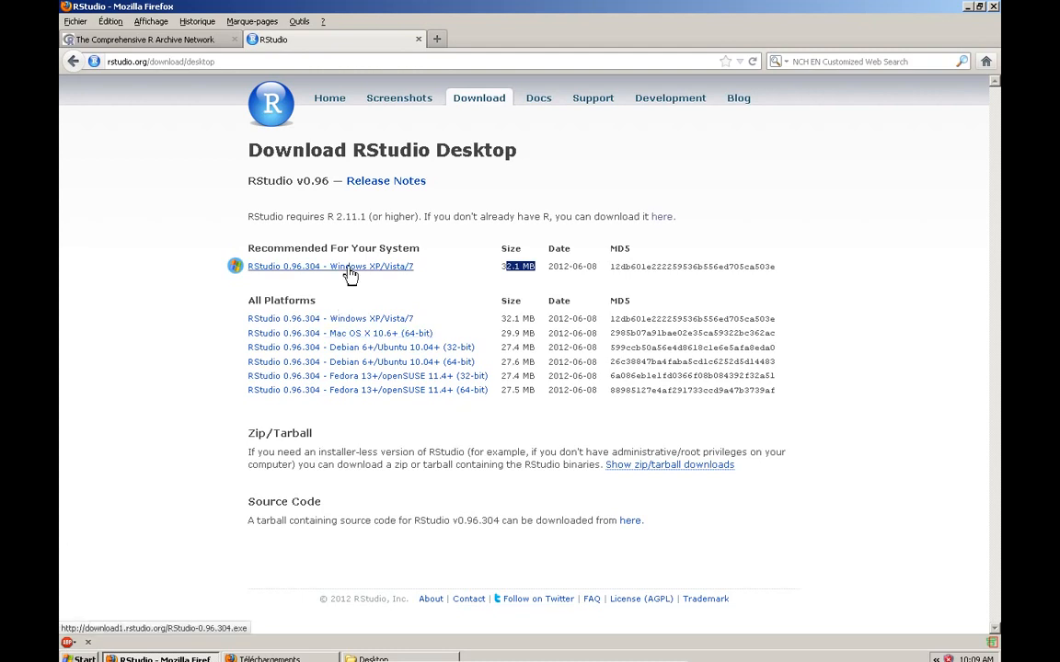
- Download the recommended RStudio 0.96.304 installer for Windows XP/Vista/7 and save the file
{"action": "left_click", "coordinate": [293, 267]}
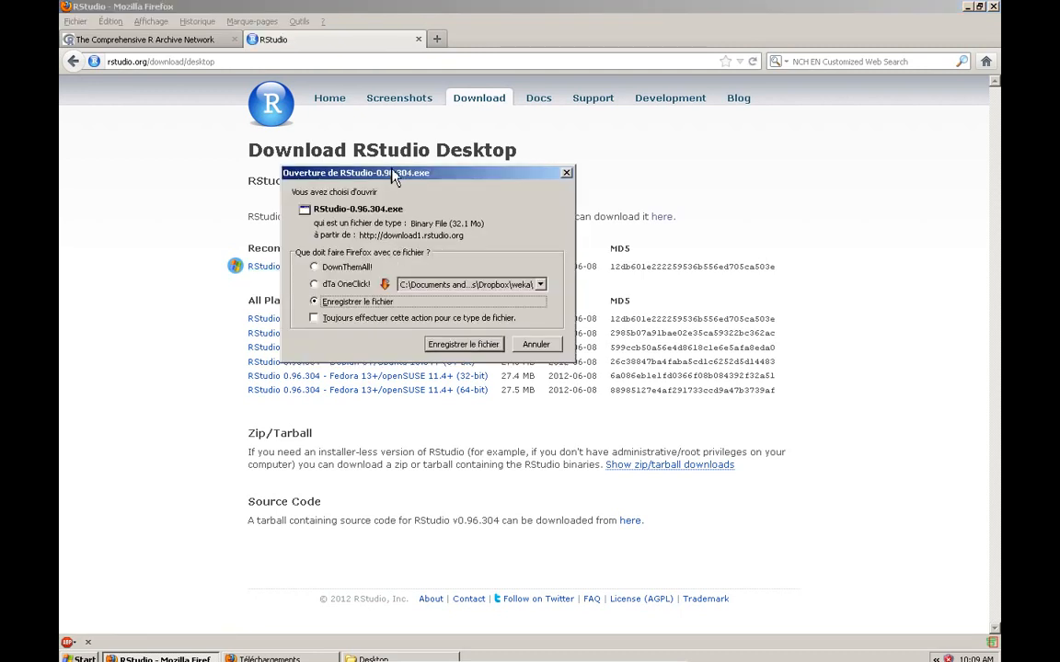
{"action": "left_click_drag", "start_coordinate": [394, 176], "coordinate": [610, 182]}
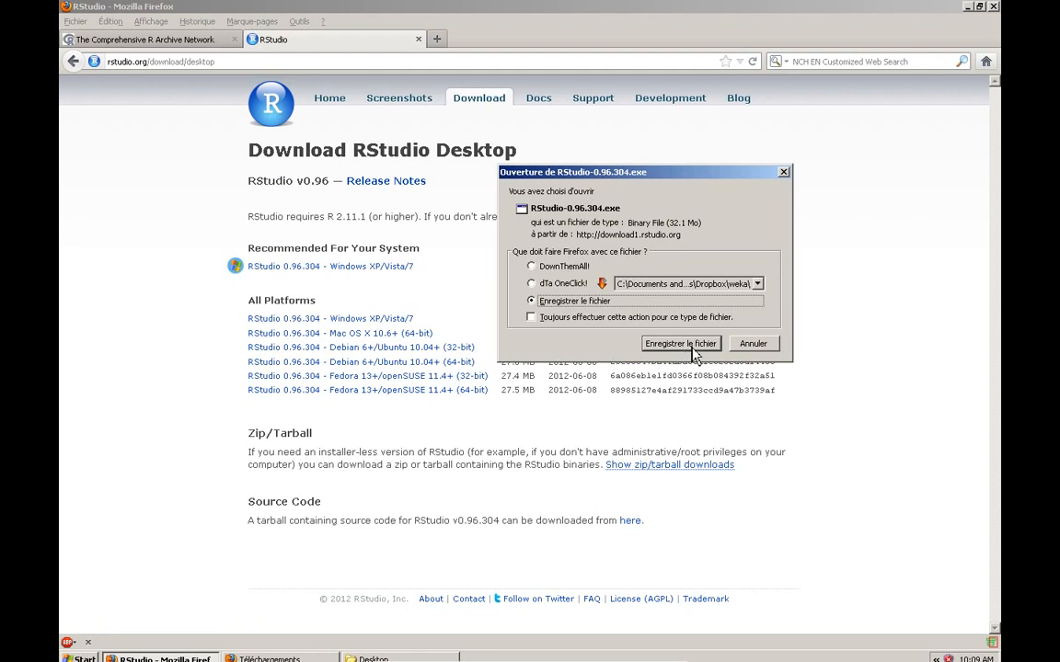
{"action": "left_click", "coordinate": [681, 344]}
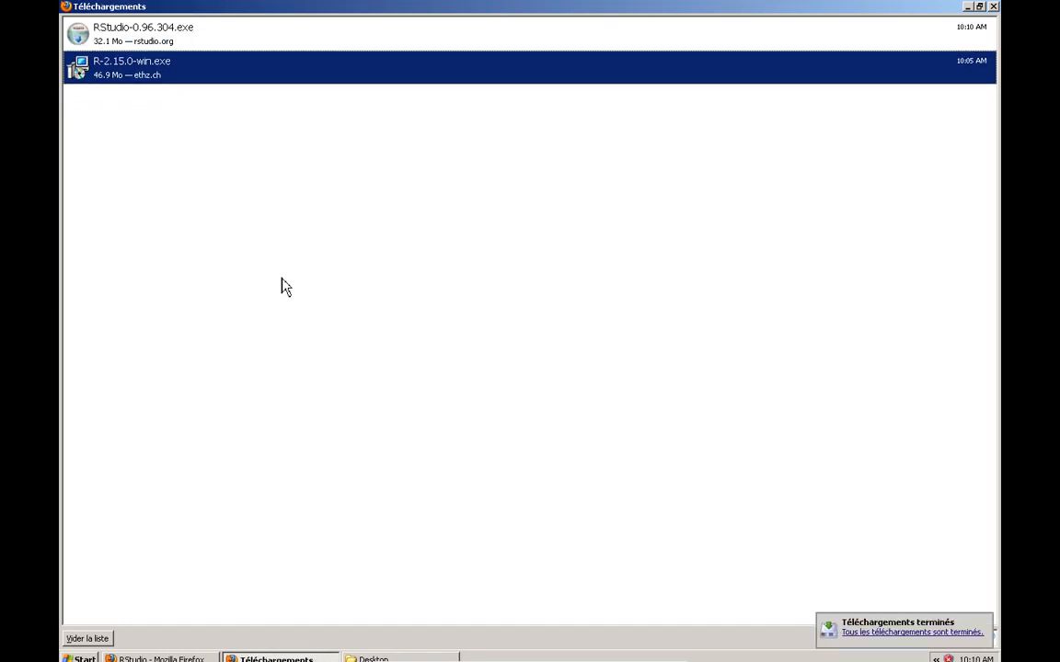
- Bring up the Desktop folder window and run RStudio-0.96.304.exe from it
{"action": "left_click", "coordinate": [357, 658]}
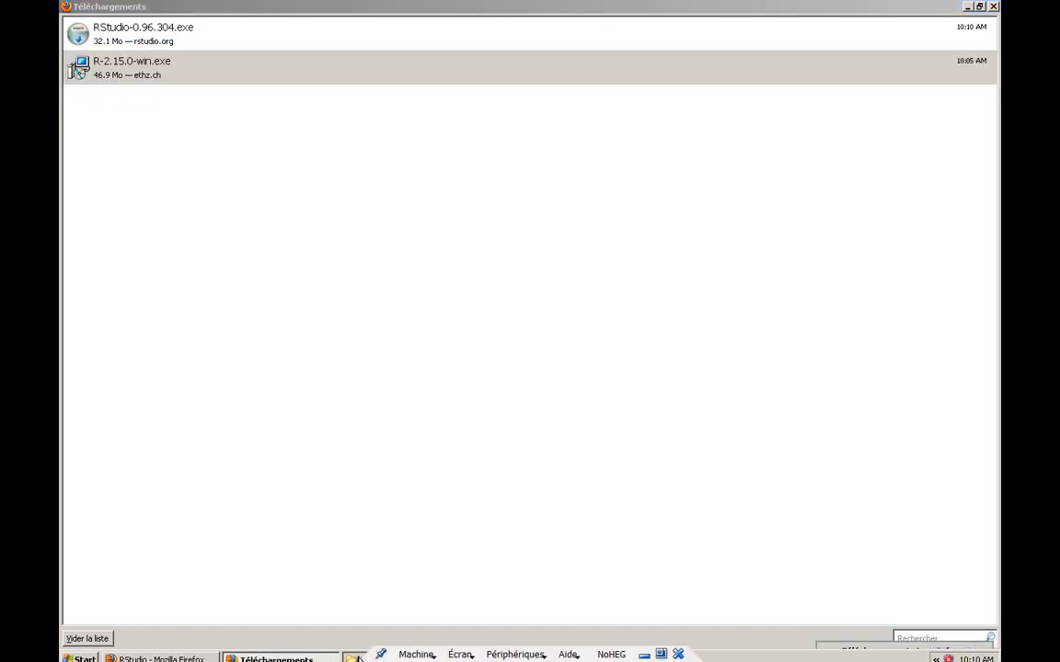
{"action": "left_click_drag", "start_coordinate": [524, 303], "coordinate": [400, 155]}
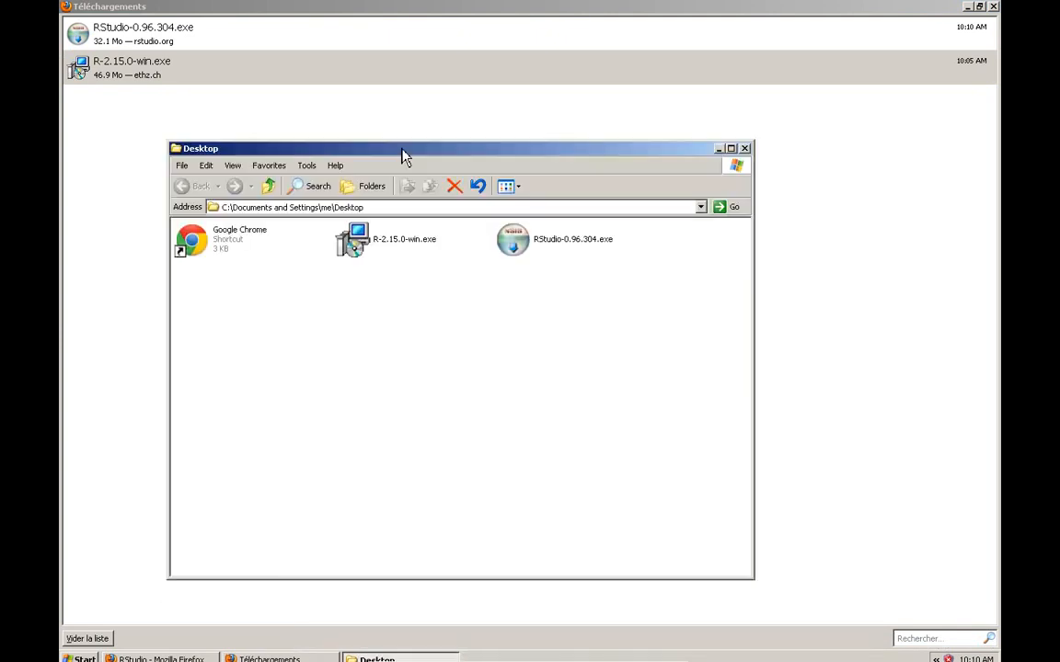
{"action": "left_click", "coordinate": [514, 242]}
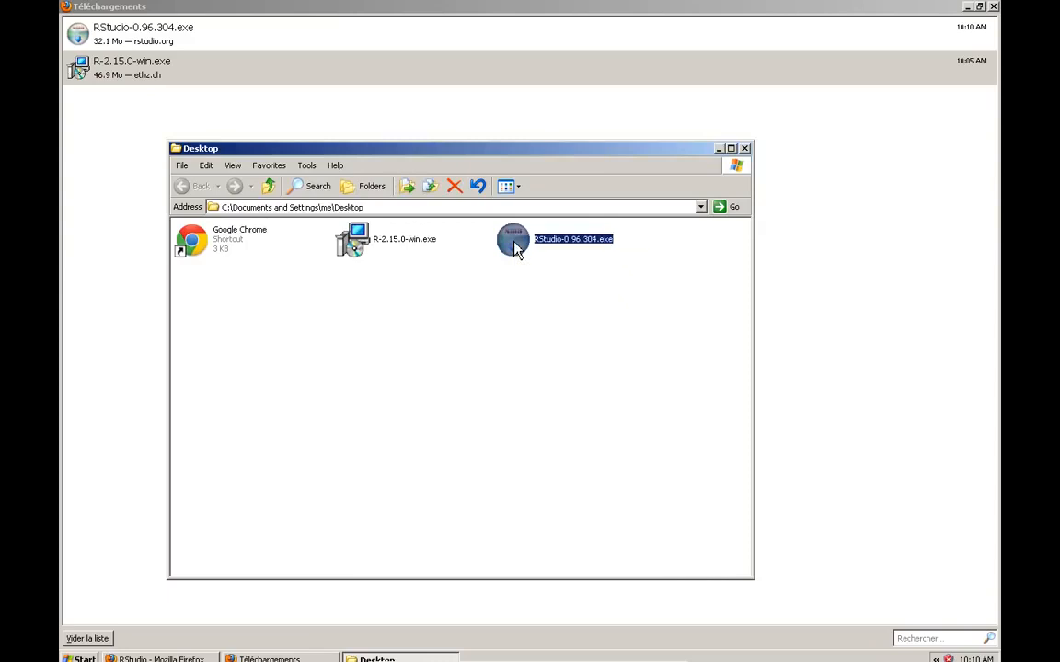
{"action": "double_click", "coordinate": [514, 247]}
{"action": "left_click", "coordinate": [570, 342]}
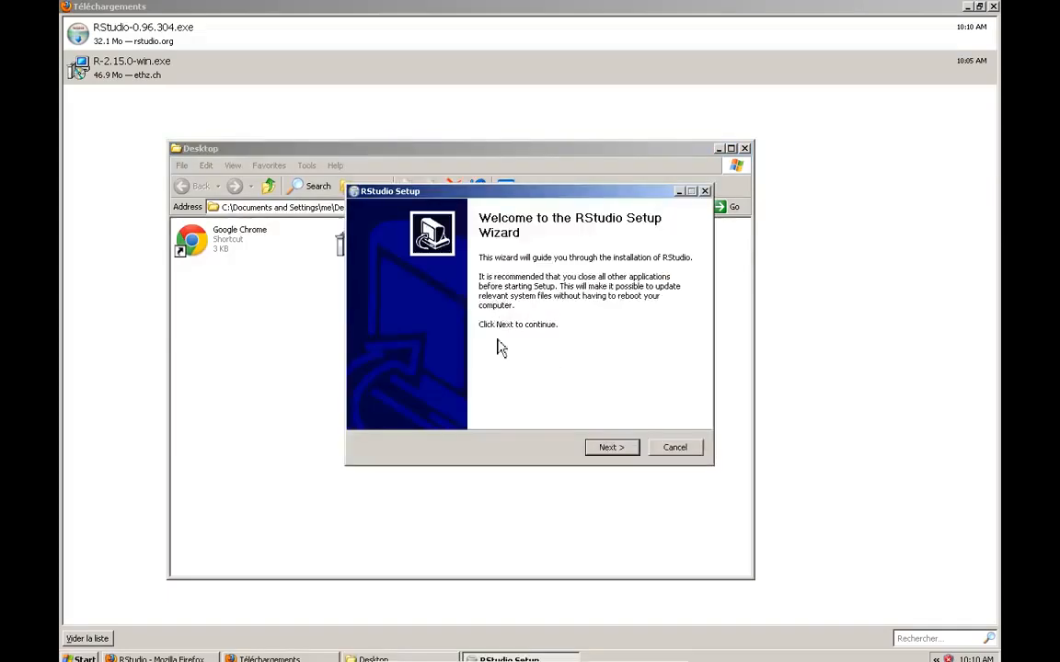
- Install RStudio with the default setup options and the RStudio Start Menu folder, and close the wizard when finished
{"action": "left_click", "coordinate": [614, 448]}
{"action": "left_click", "coordinate": [616, 450]}
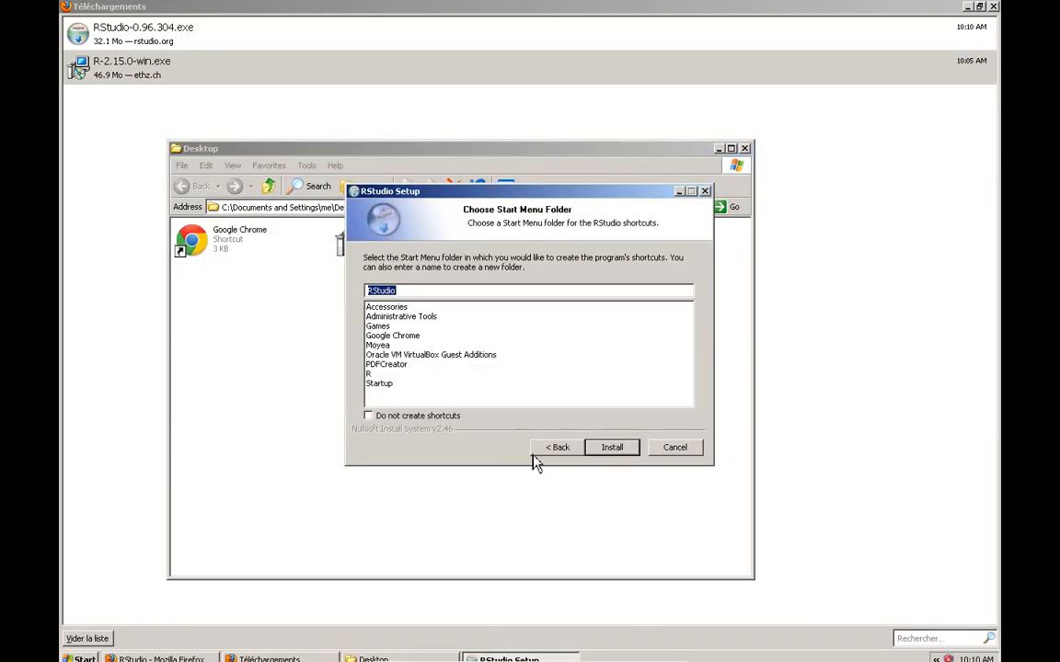
{"action": "left_click", "coordinate": [622, 451]}
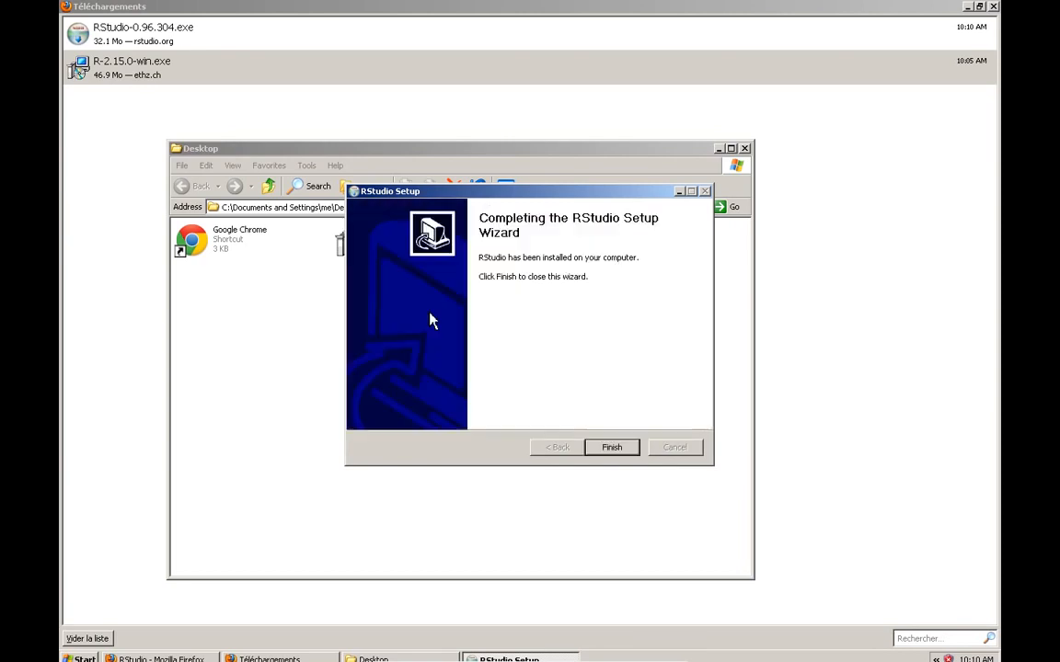
{"action": "left_click", "coordinate": [624, 449]}
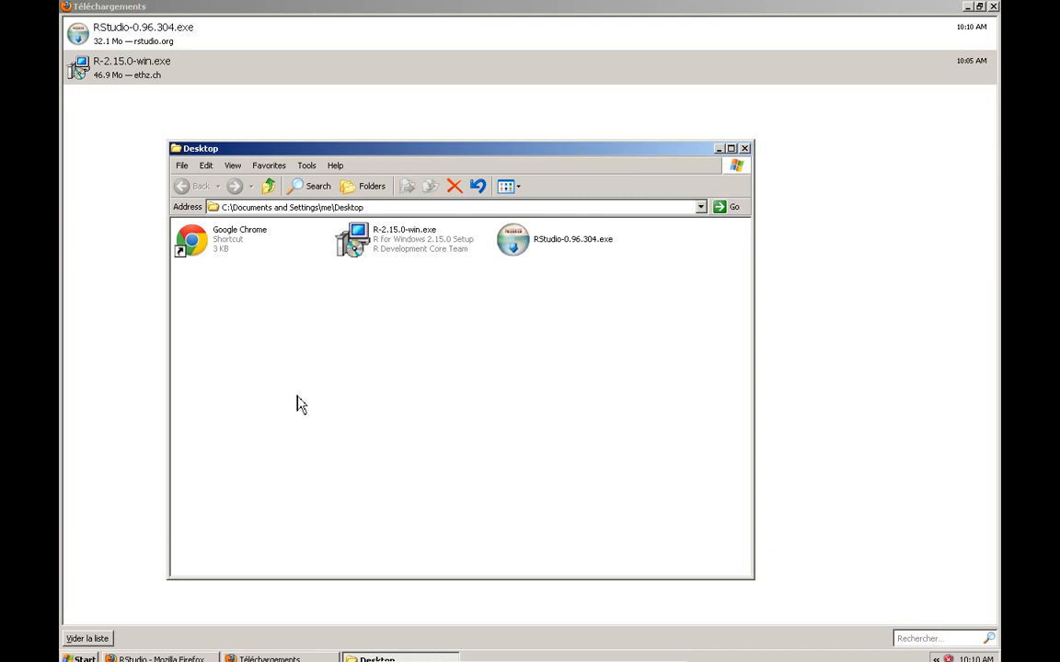
- Minimize all open windows and move the RStudio program shortcut from the Start menu onto the desktop, near the existing icons
{"action": "left_click", "coordinate": [720, 148]}
{"action": "left_click", "coordinate": [967, 7]}
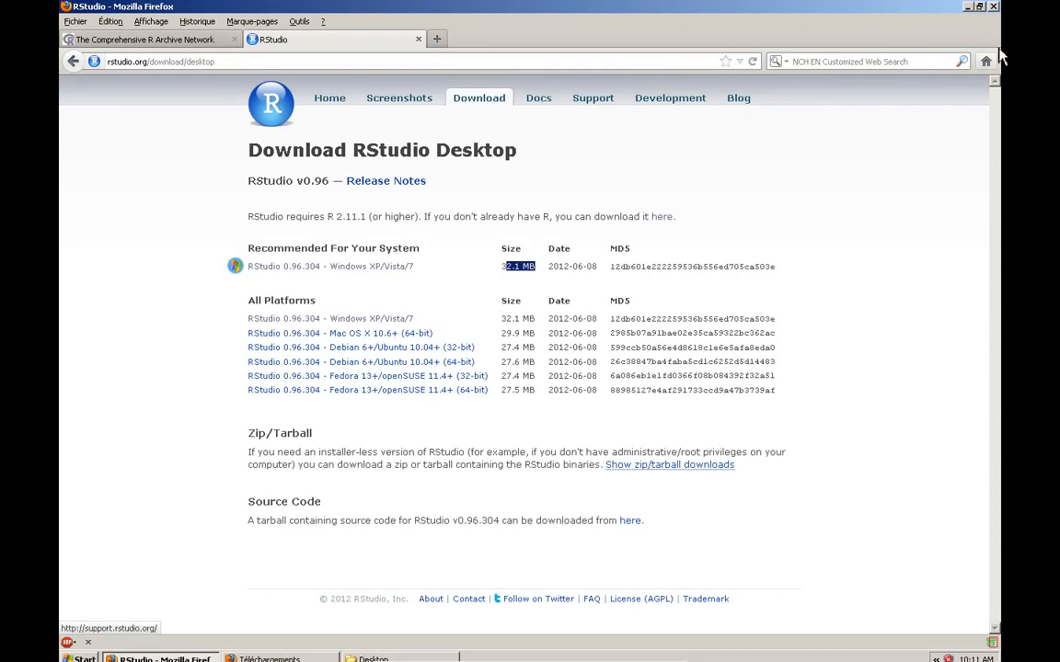
{"action": "left_click", "coordinate": [967, 7]}
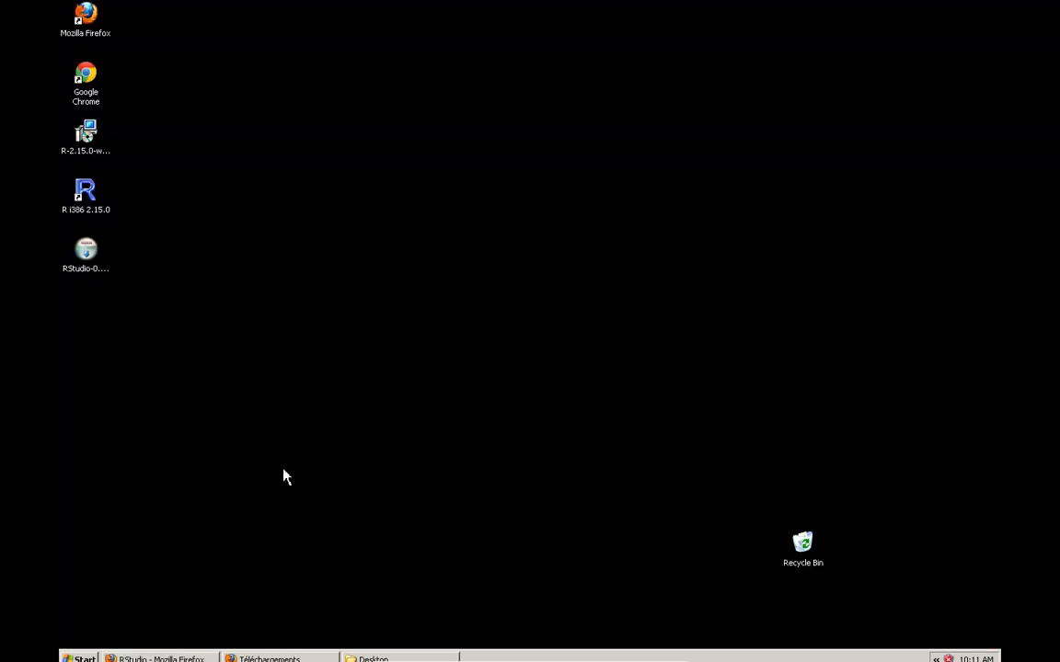
{"action": "left_click", "coordinate": [81, 656]}
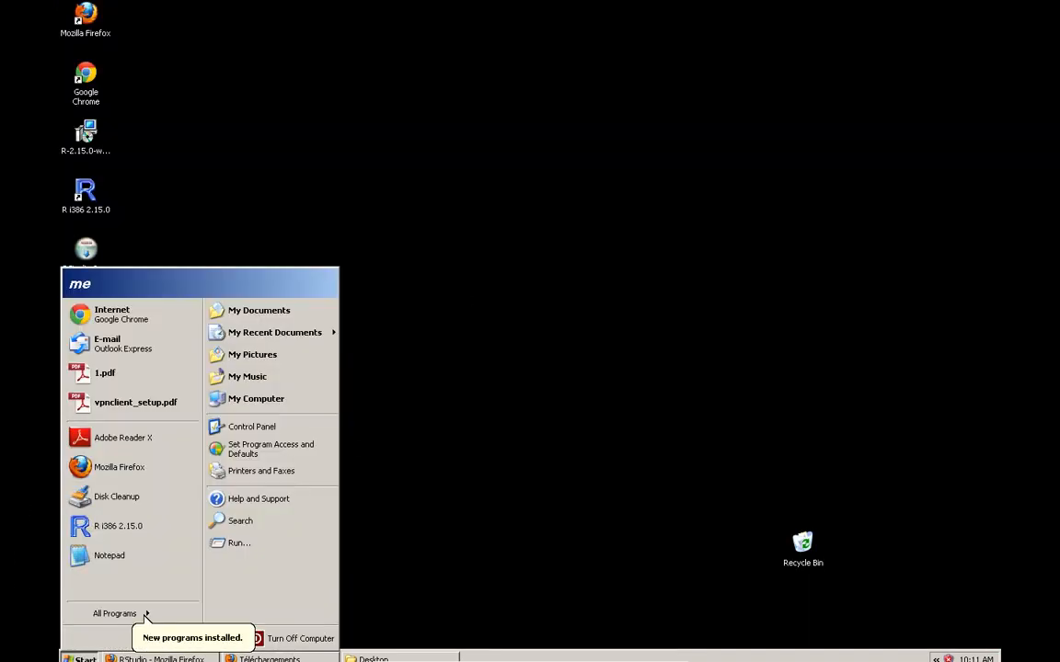
{"action": "mouse_move", "coordinate": [107, 613]}
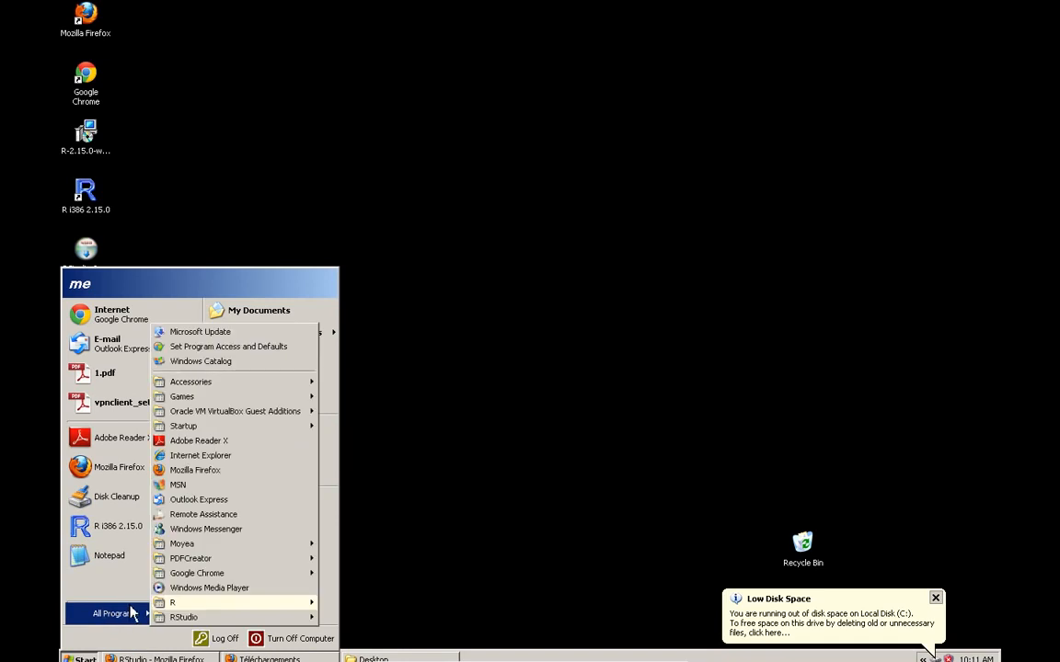
{"action": "mouse_move", "coordinate": [257, 617]}
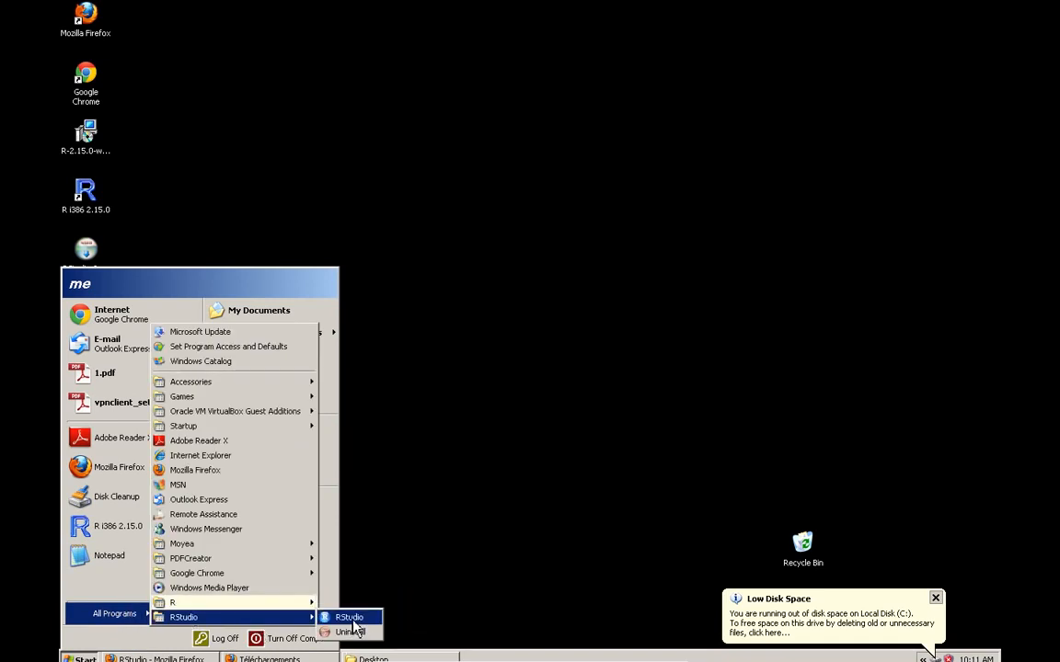
{"action": "left_click_drag", "start_coordinate": [429, 521], "coordinate": [429, 513]}
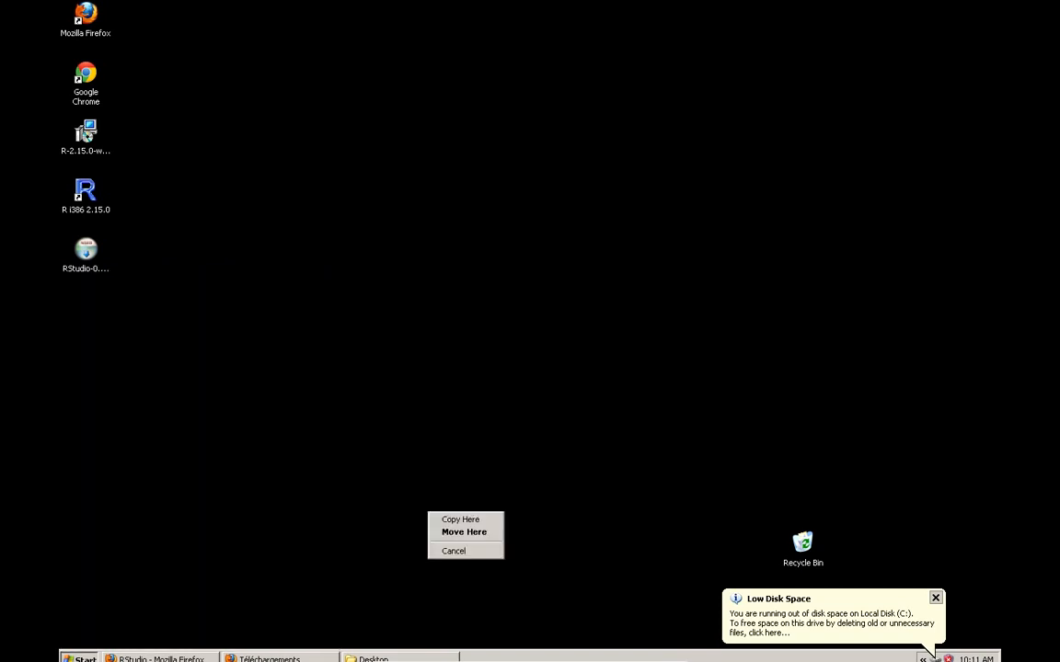
{"action": "left_click", "coordinate": [463, 534]}
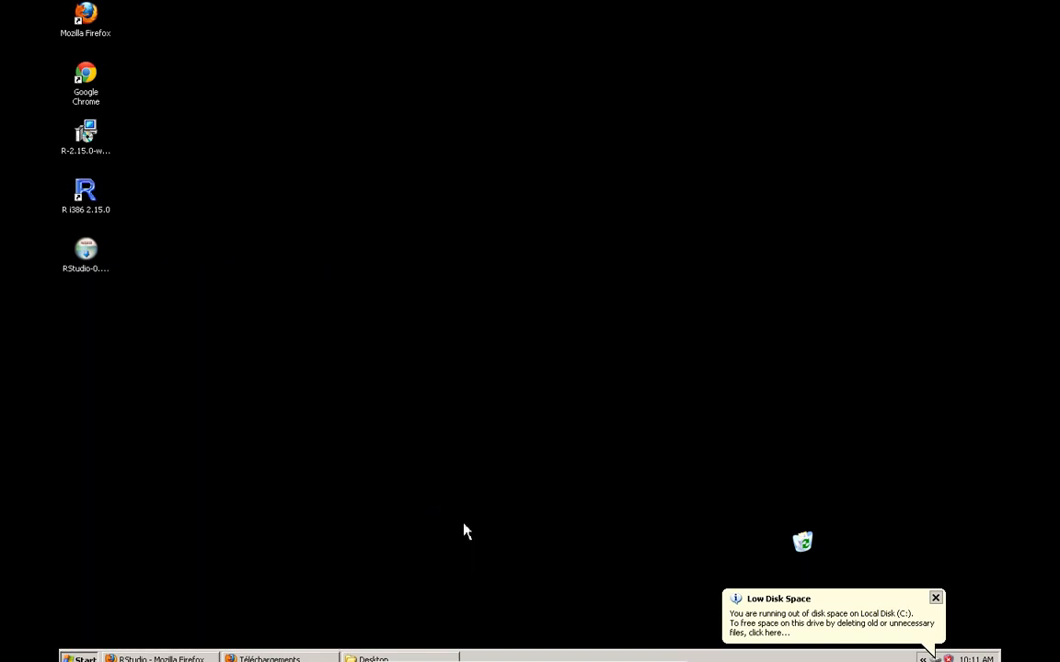
{"action": "left_click_drag", "start_coordinate": [405, 484], "coordinate": [146, 371]}
- Launch RStudio from its new desktop shortcut and maximize its window
{"action": "double_click", "coordinate": [147, 393]}
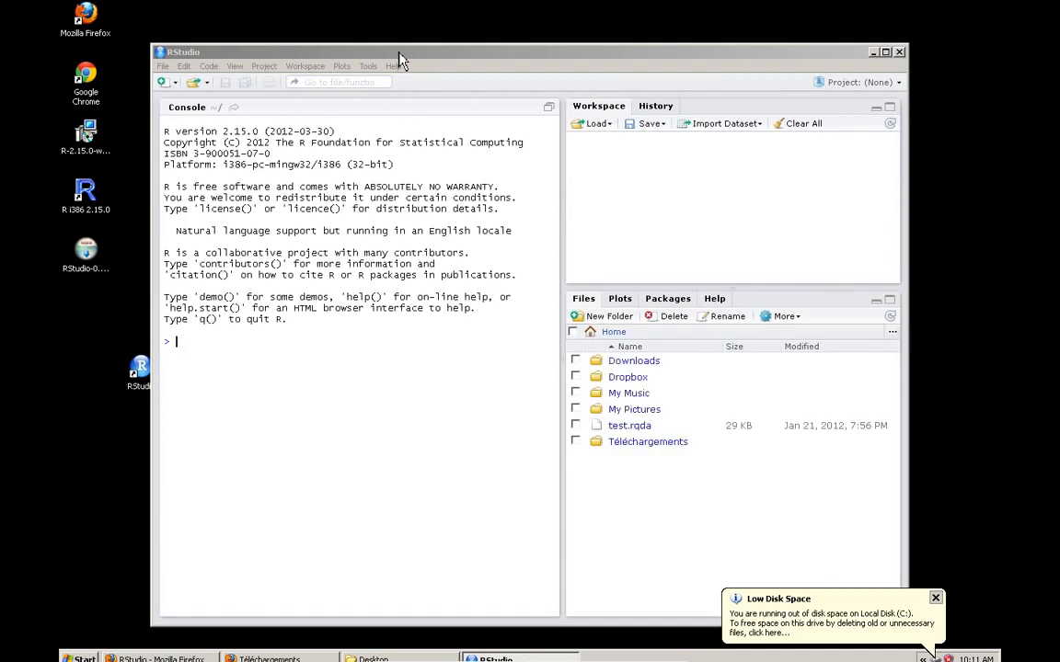
{"action": "double_click", "coordinate": [358, 50]}
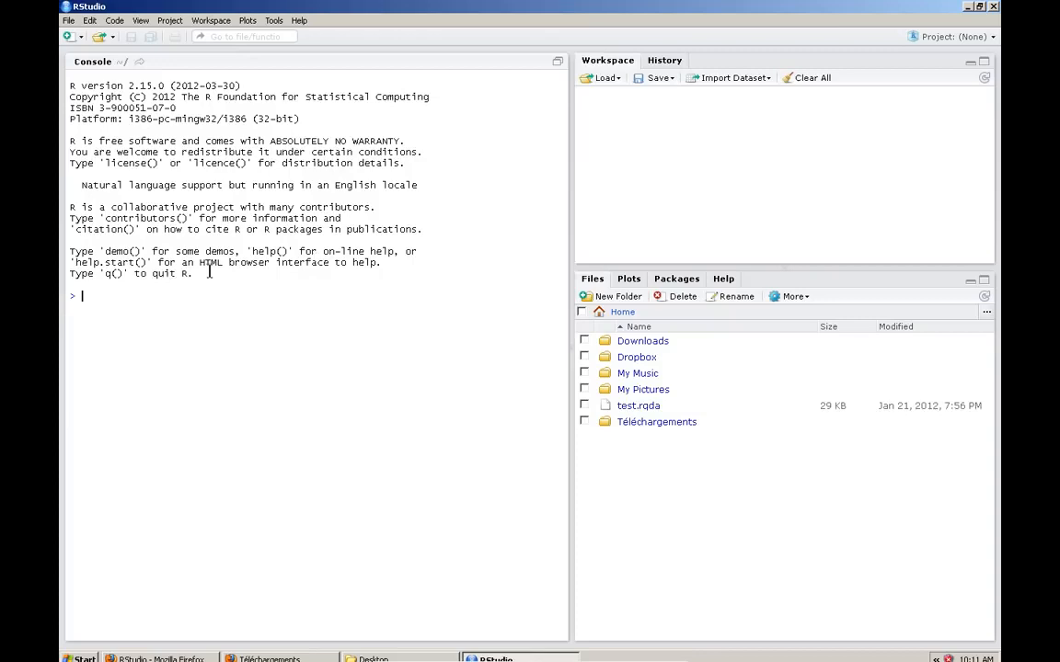
- Start a package installation in RStudio and choose Switzerland - ETH Zuerich as the CRAN mirror
{"action": "left_click", "coordinate": [679, 282]}
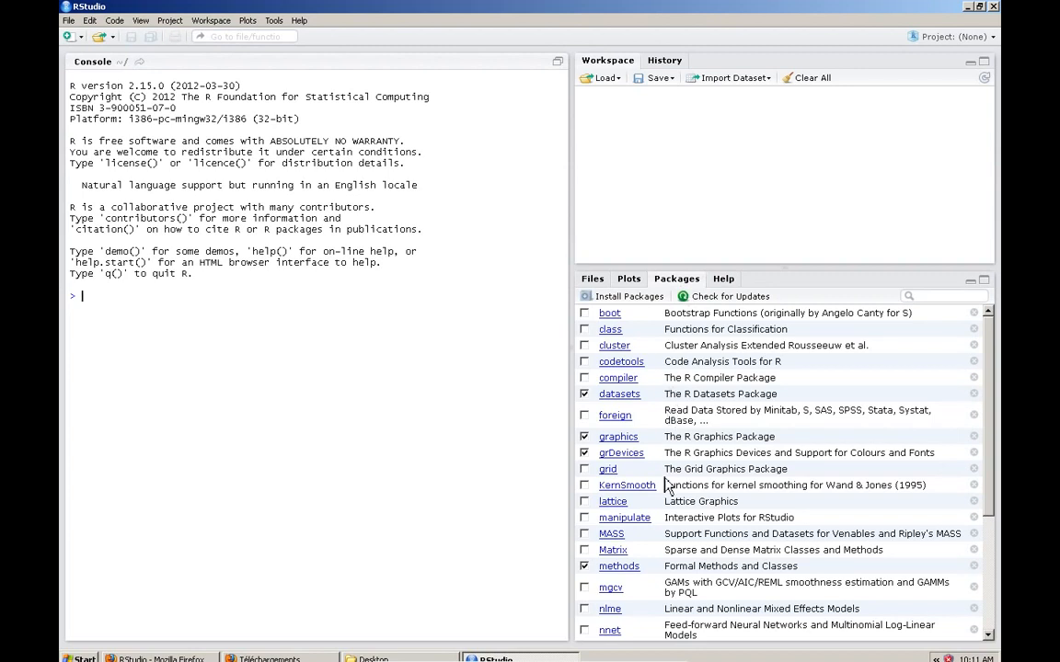
{"action": "left_click", "coordinate": [642, 300]}
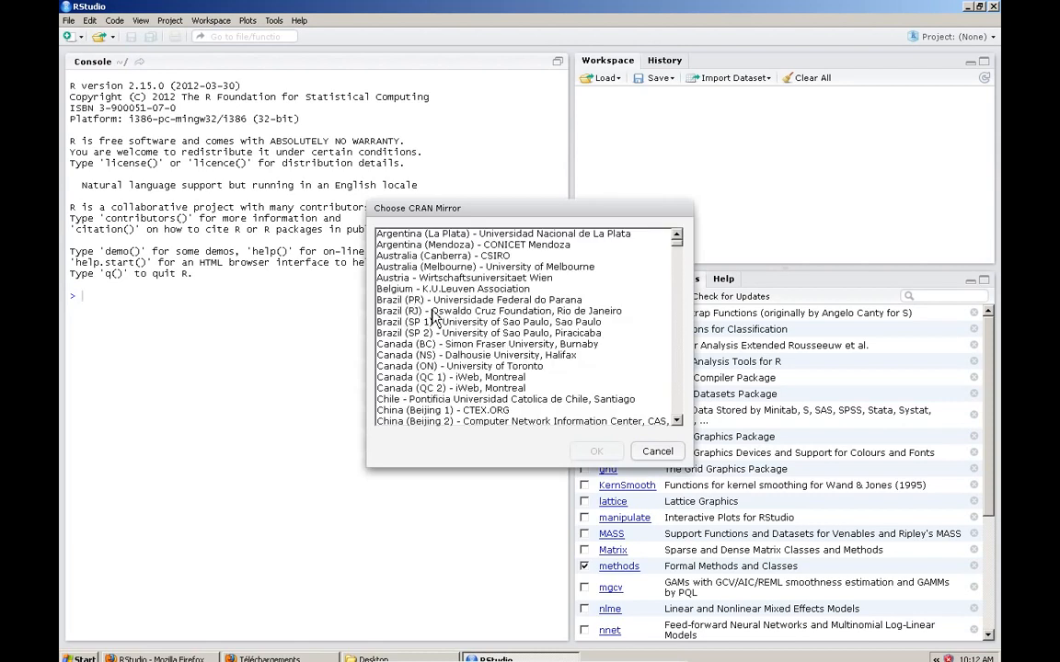
{"action": "left_click", "coordinate": [405, 299]}
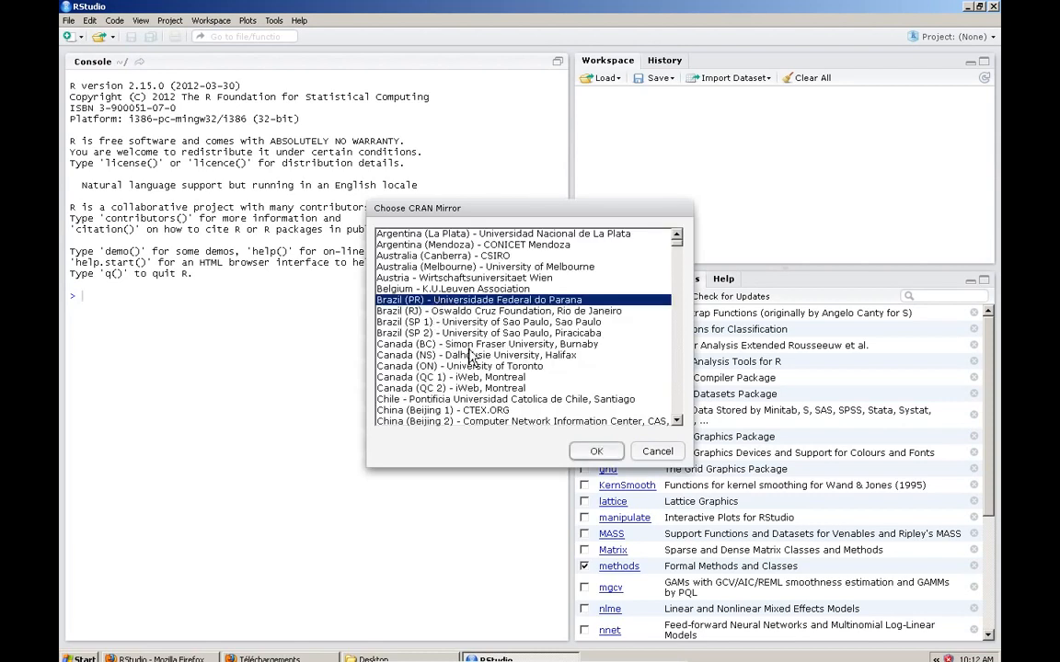
{"action": "scroll", "coordinate": [470, 356], "scroll_direction": "down", "scroll_amount": 20}
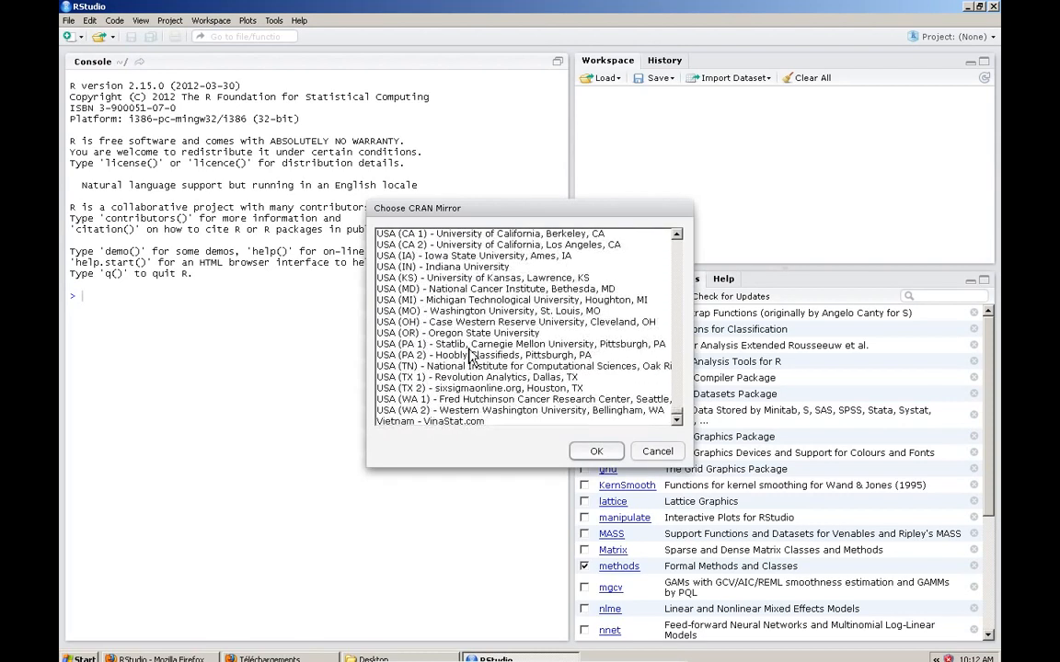
{"action": "scroll", "coordinate": [471, 349], "scroll_direction": "up", "scroll_amount": 4}
{"action": "left_click", "coordinate": [405, 289]}
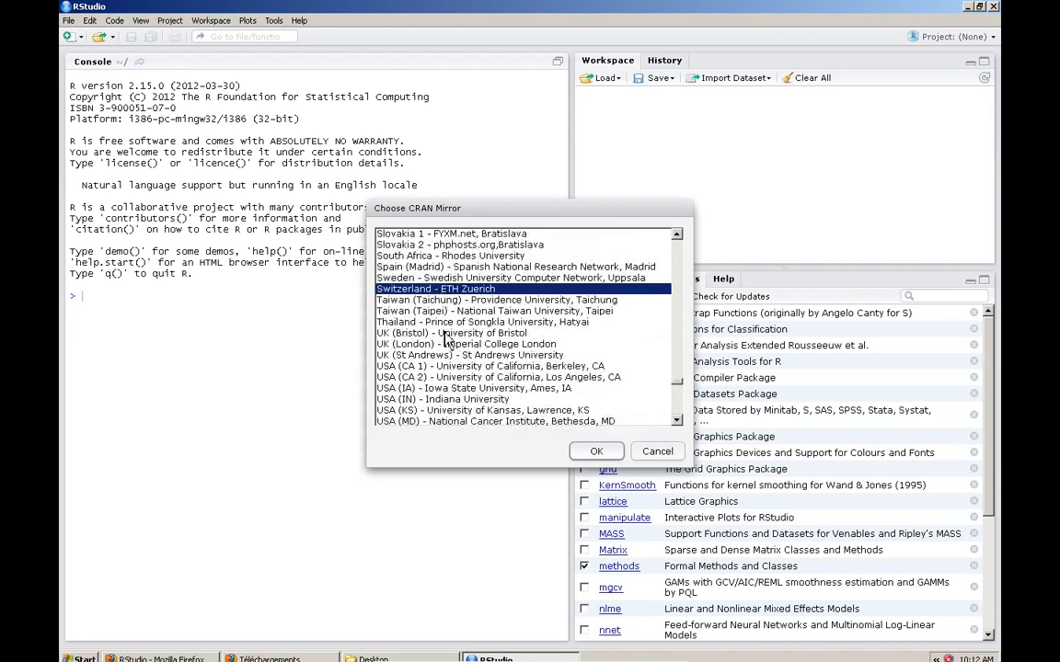
{"action": "left_click", "coordinate": [596, 451]}
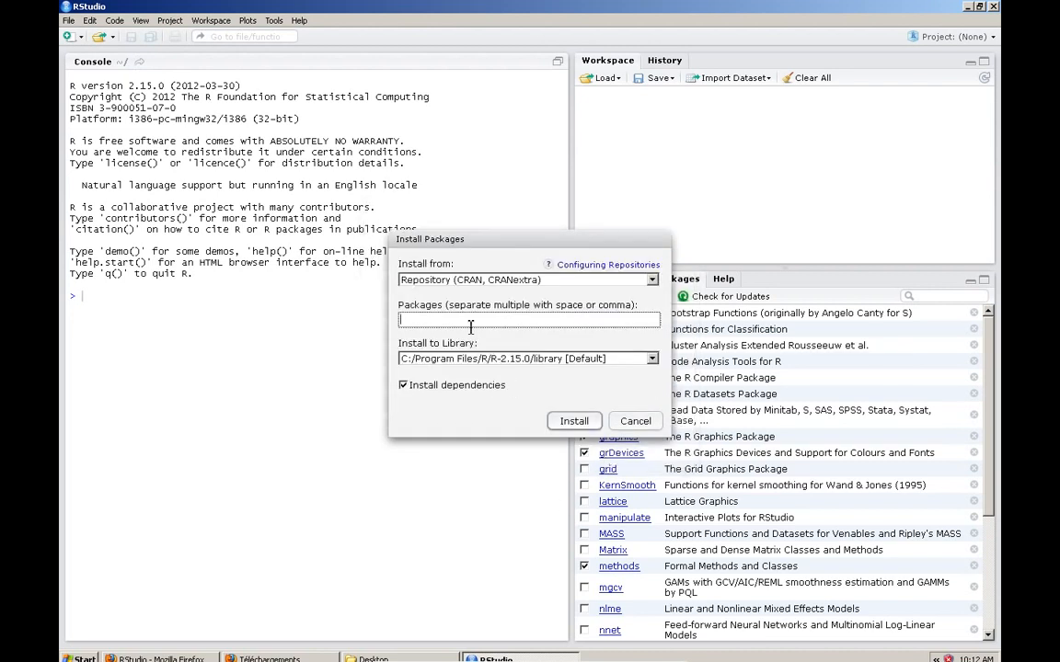
- Install the RQDA package with its dependencies from the CRAN repository into the default library
{"action": "type", "text": "rq"}
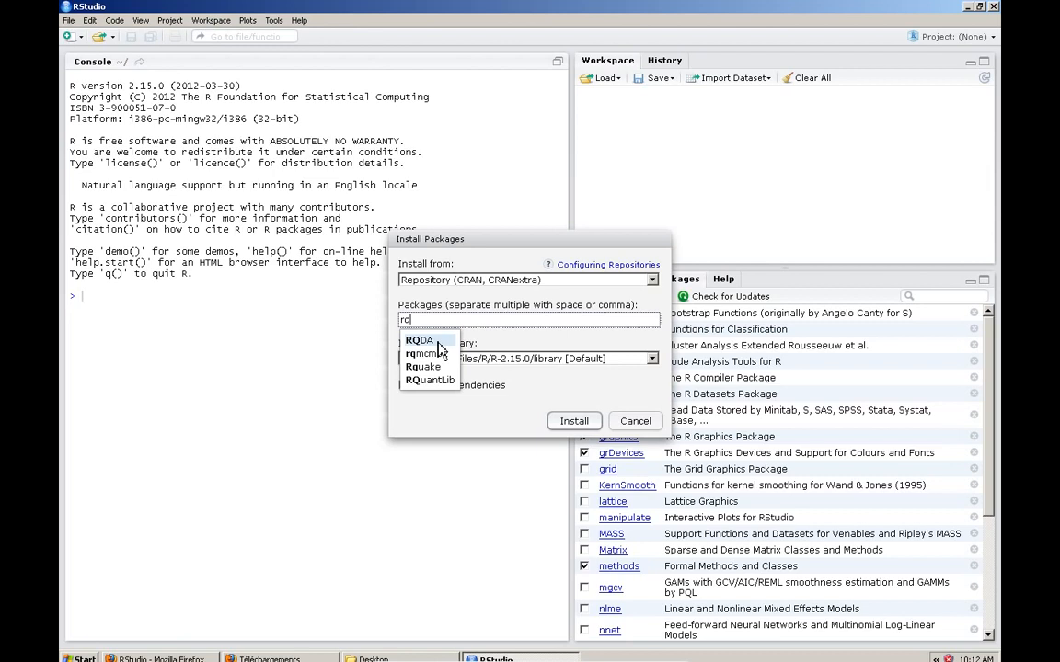
{"action": "left_click", "coordinate": [438, 343]}
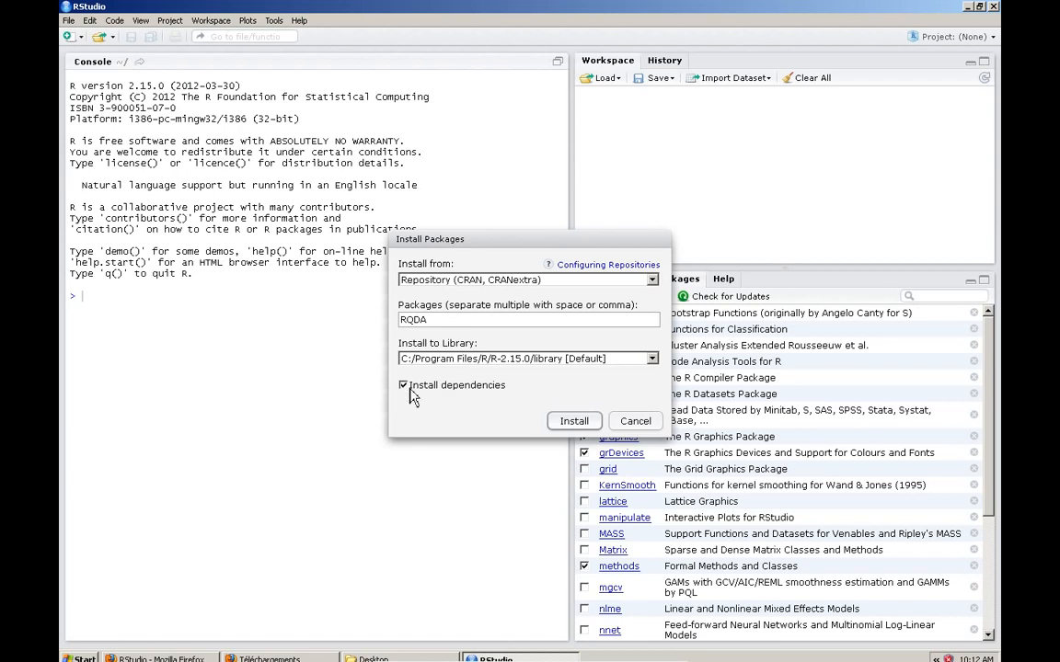
{"action": "left_click", "coordinate": [576, 425]}
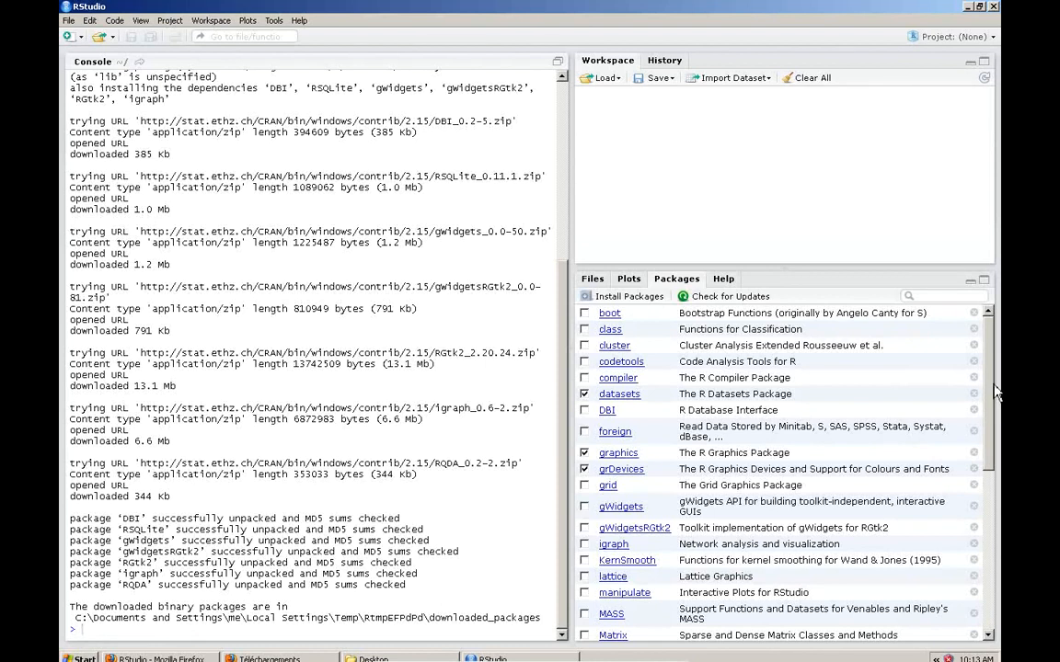
- Load the RQDA package from the package list and accept the installation of GTK+
{"action": "left_click_drag", "start_coordinate": [996, 376], "coordinate": [997, 416]}
{"action": "scroll", "coordinate": [997, 416], "scroll_direction": "down", "scroll_amount": 4}
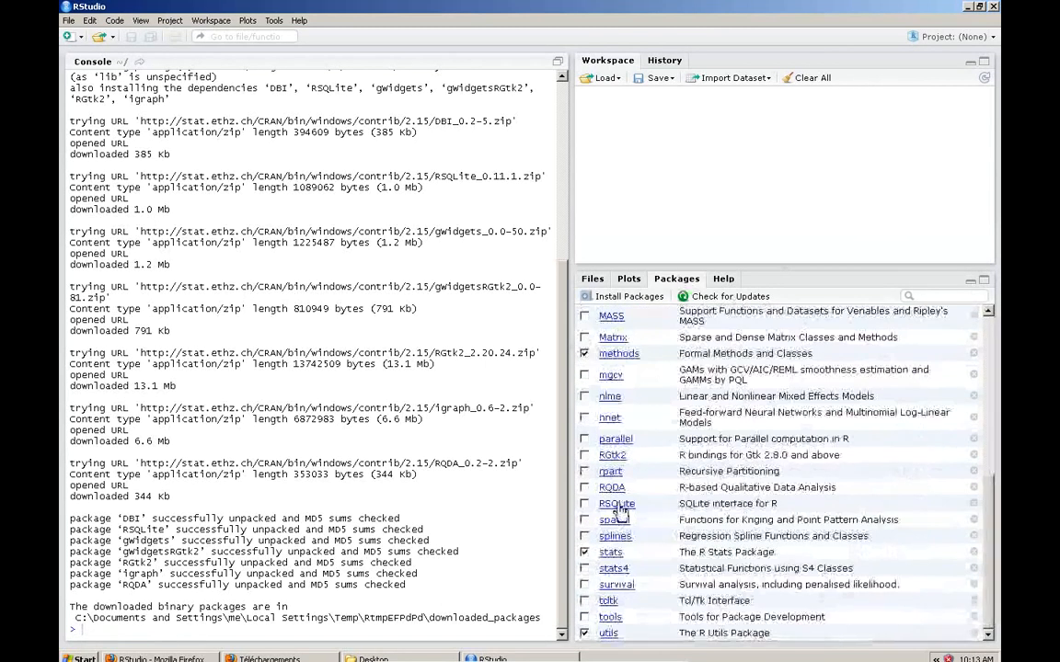
{"action": "left_click", "coordinate": [585, 488]}
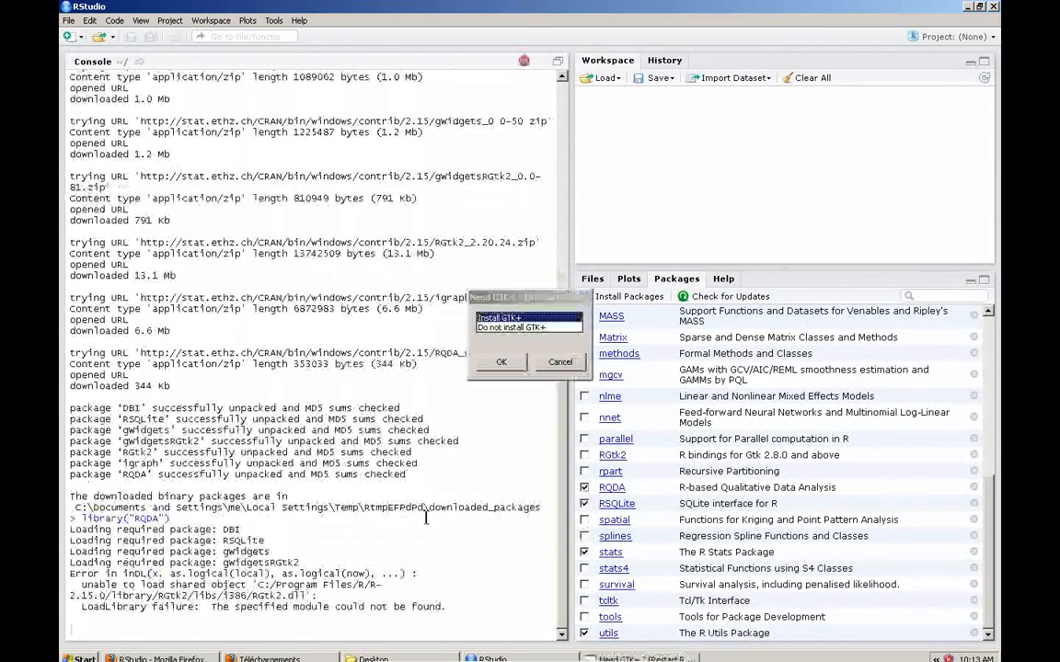
{"action": "left_click_drag", "start_coordinate": [528, 299], "coordinate": [362, 276]}
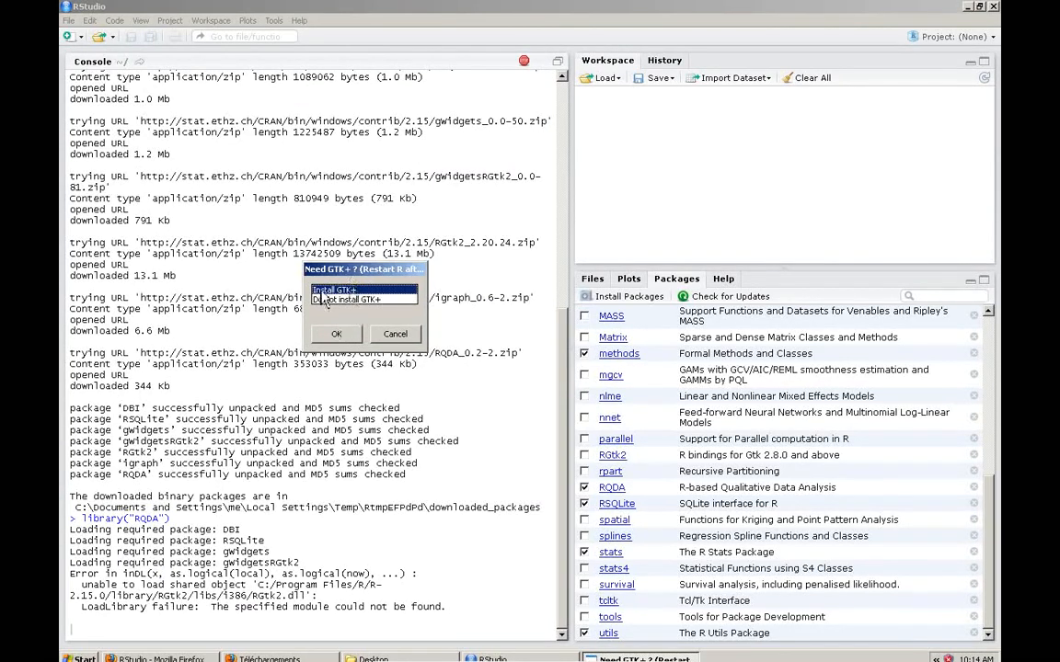
{"action": "left_click", "coordinate": [344, 337]}
{"action": "left_click", "coordinate": [346, 341]}
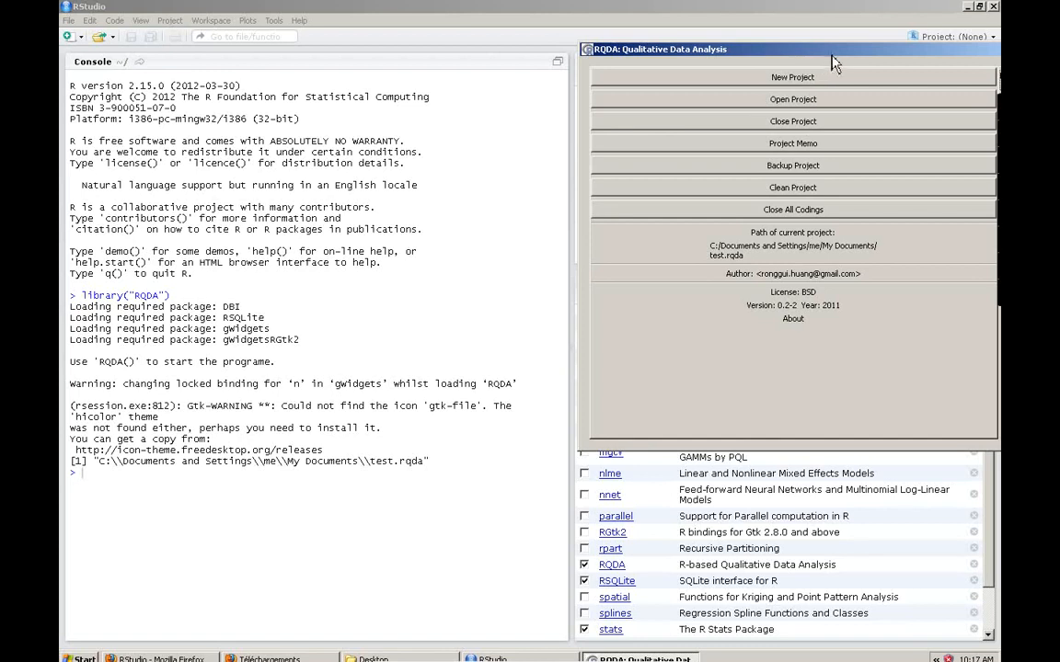
- Shift the RQDA window slightly, close it and confirm the exit
{"action": "left_click_drag", "start_coordinate": [823, 50], "coordinate": [814, 50]}
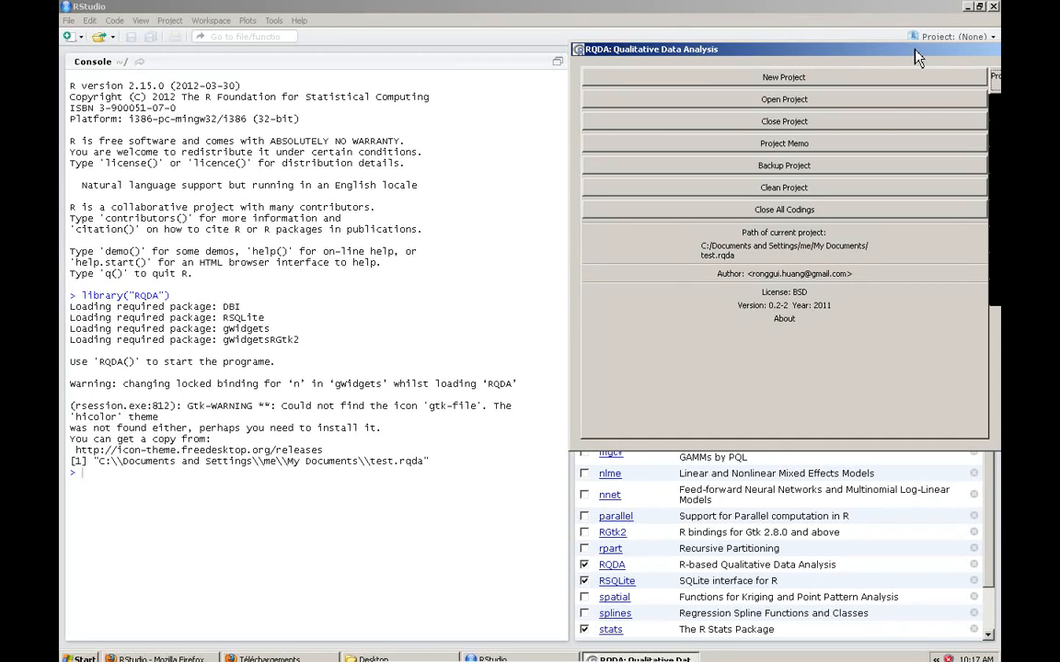
{"action": "key", "text": "alt+F4"}
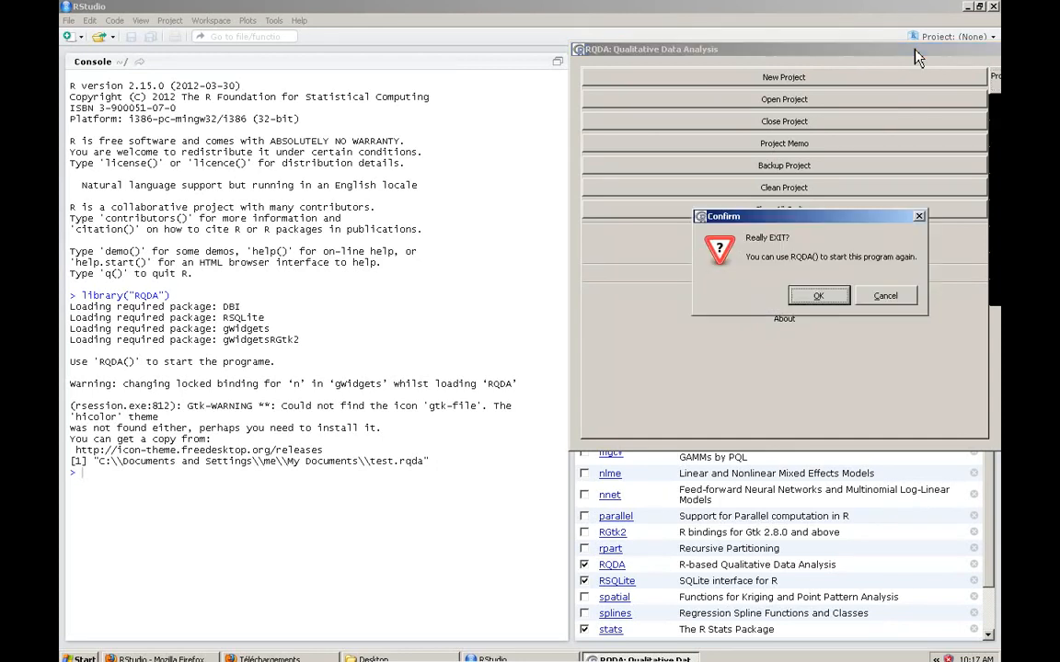
{"action": "left_click", "coordinate": [828, 297]}
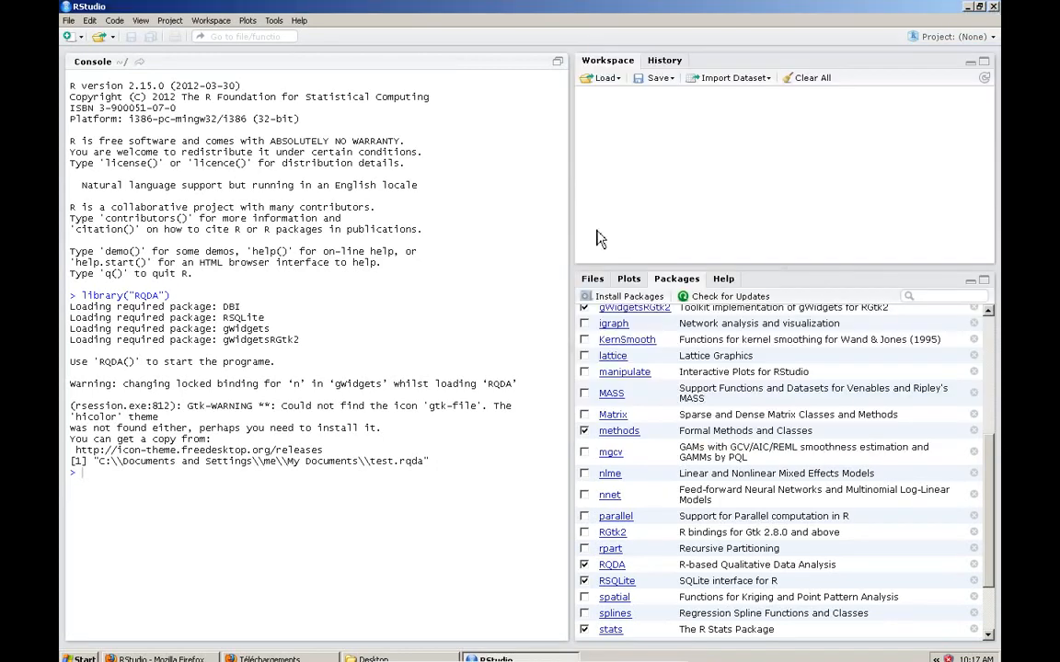
- Restart RStudio from the desktop and load the RQDA package from the package list
{"action": "key", "text": "alt+F4"}
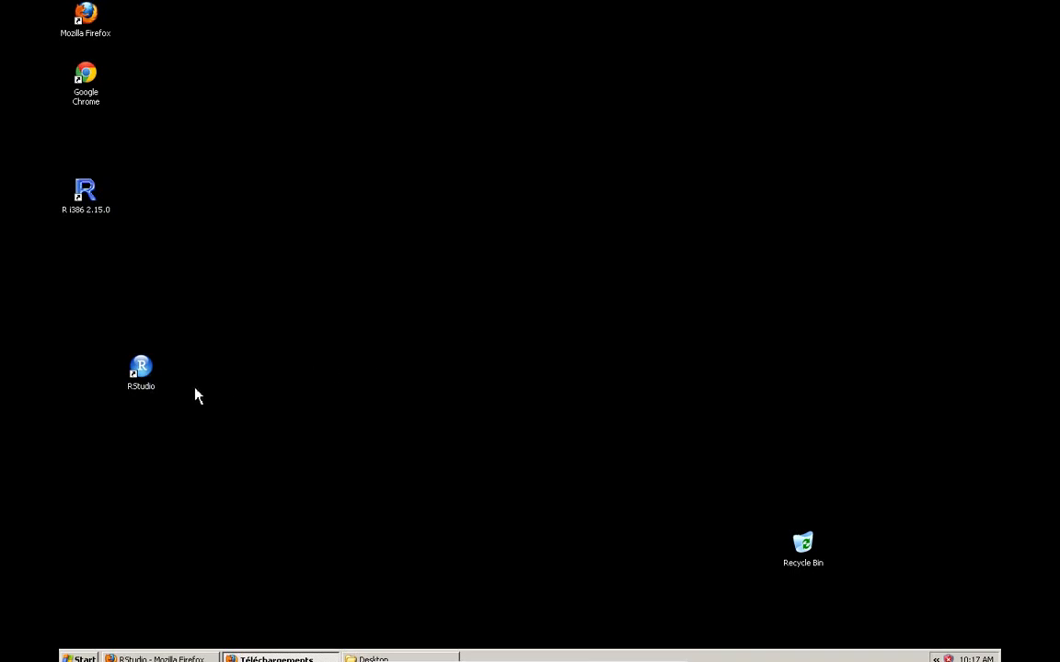
{"action": "double_click", "coordinate": [142, 369]}
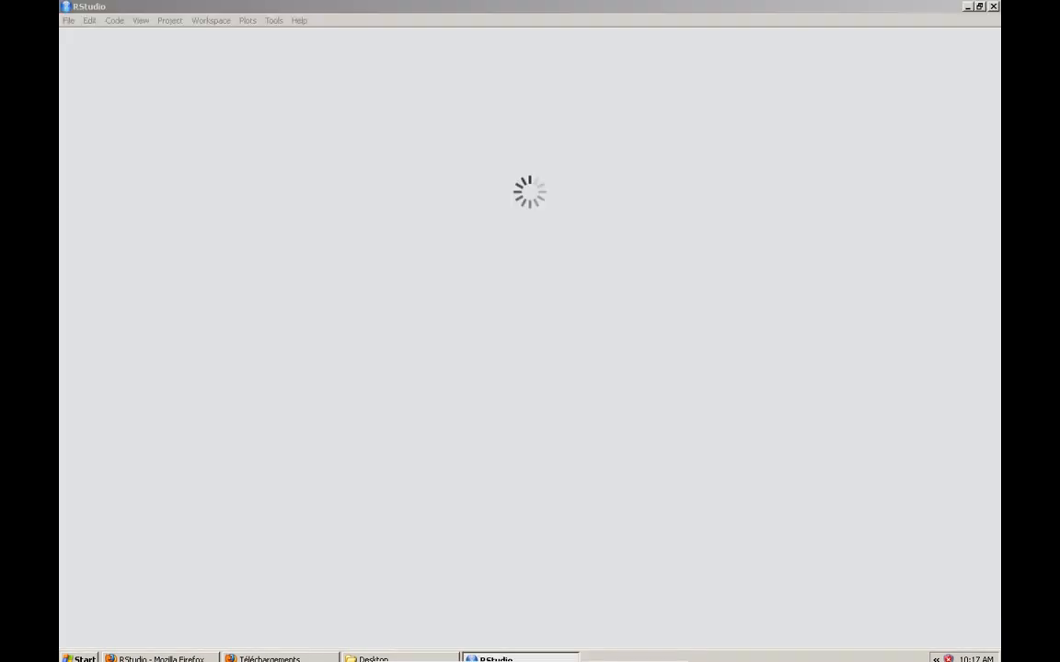
{"action": "scroll", "coordinate": [625, 515], "scroll_direction": "down", "scroll_amount": 6}
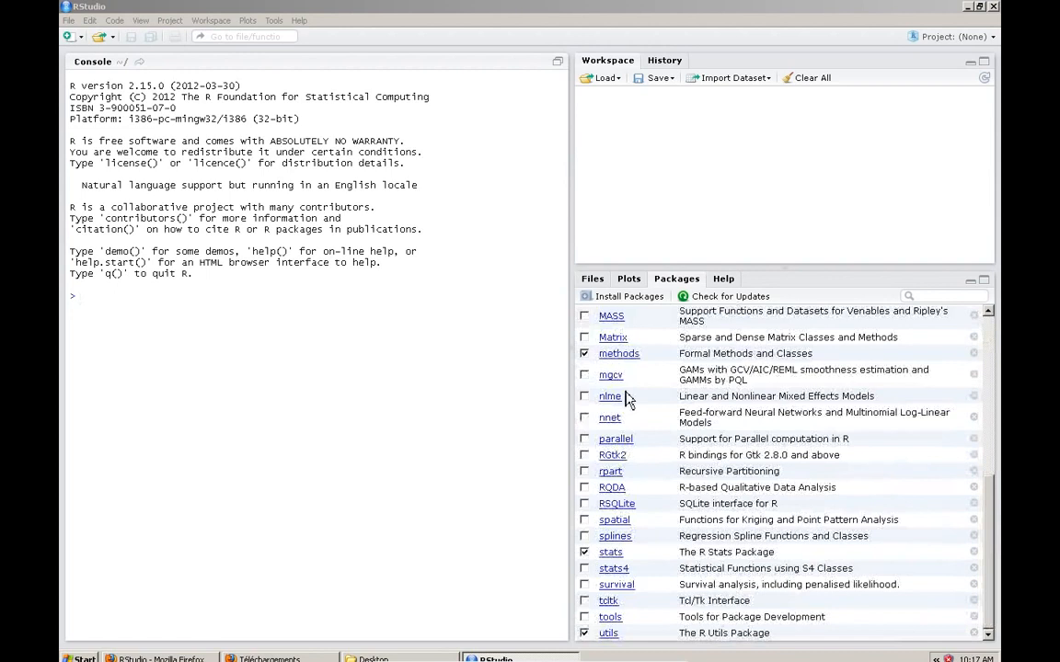
{"action": "left_click", "coordinate": [584, 488]}
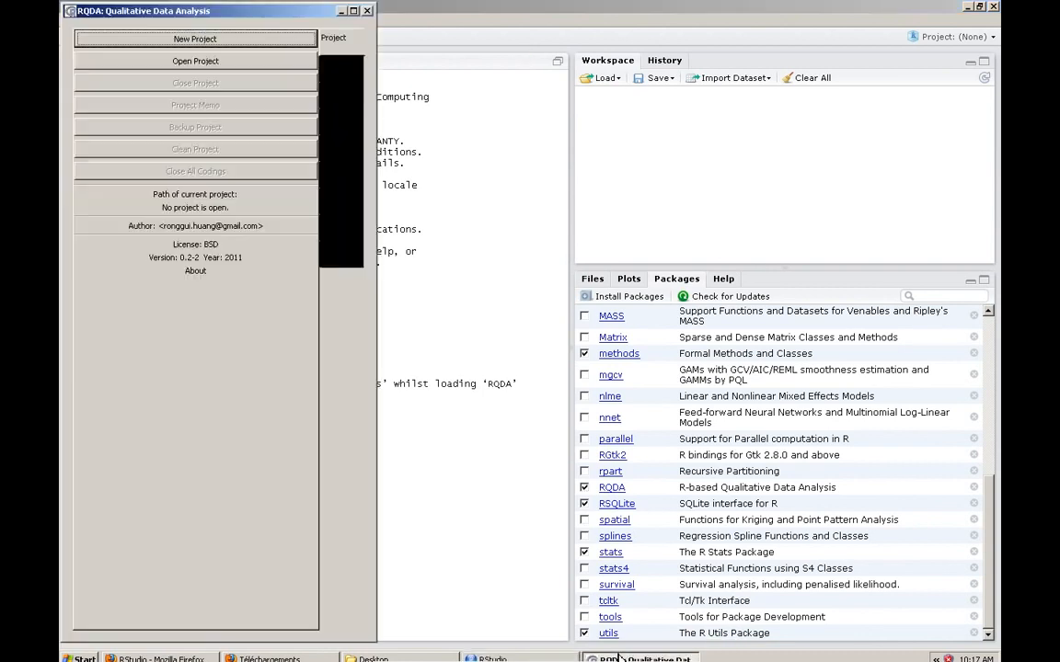
- Move the RQDA window clear of the console, close it and accept the exit confirmation
{"action": "left_click_drag", "start_coordinate": [209, 11], "coordinate": [709, 36]}
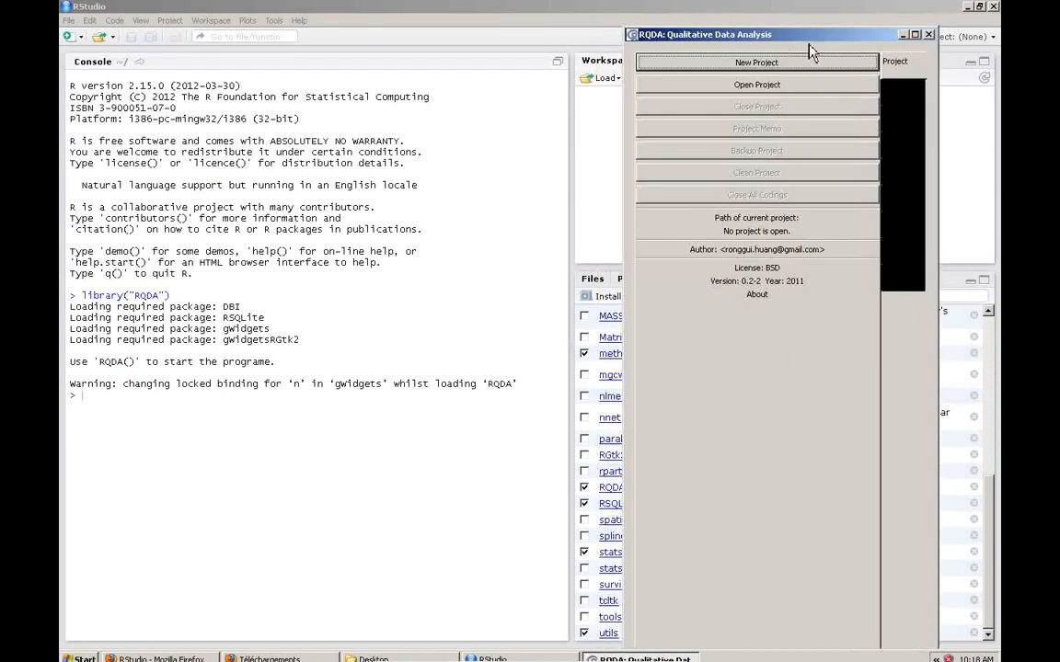
{"action": "left_click_drag", "start_coordinate": [809, 53], "coordinate": [799, 161]}
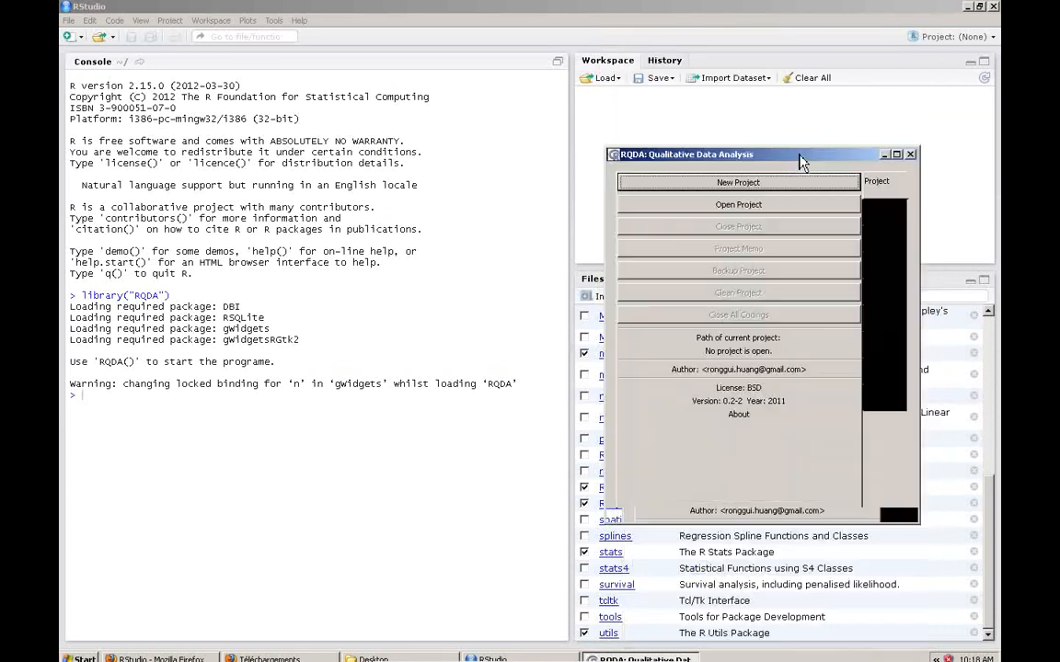
{"action": "left_click", "coordinate": [910, 154]}
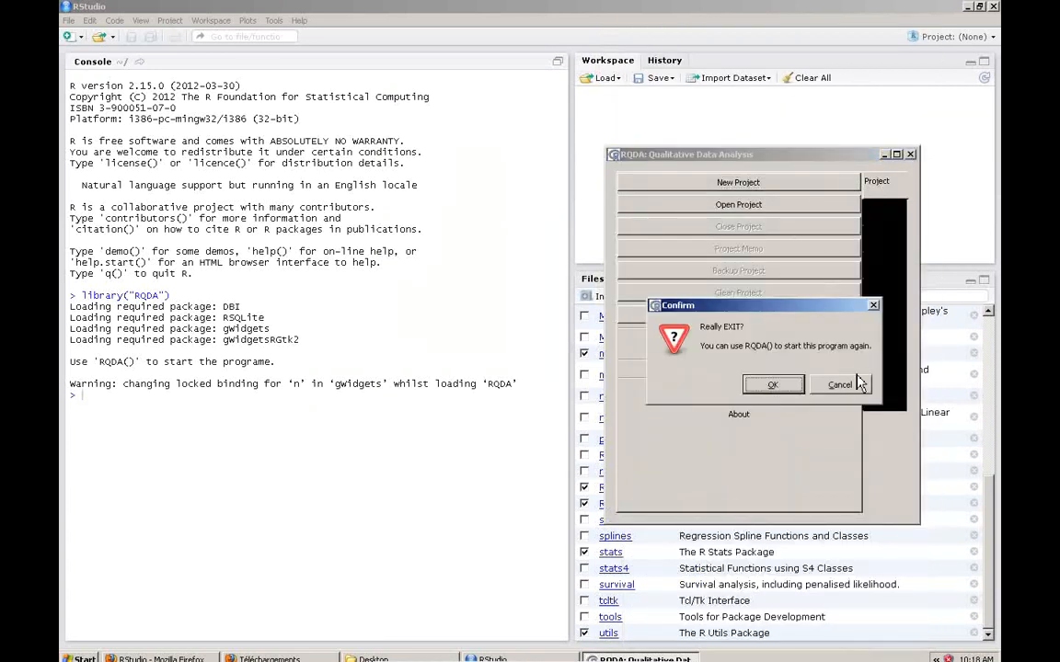
{"action": "left_click", "coordinate": [772, 384]}
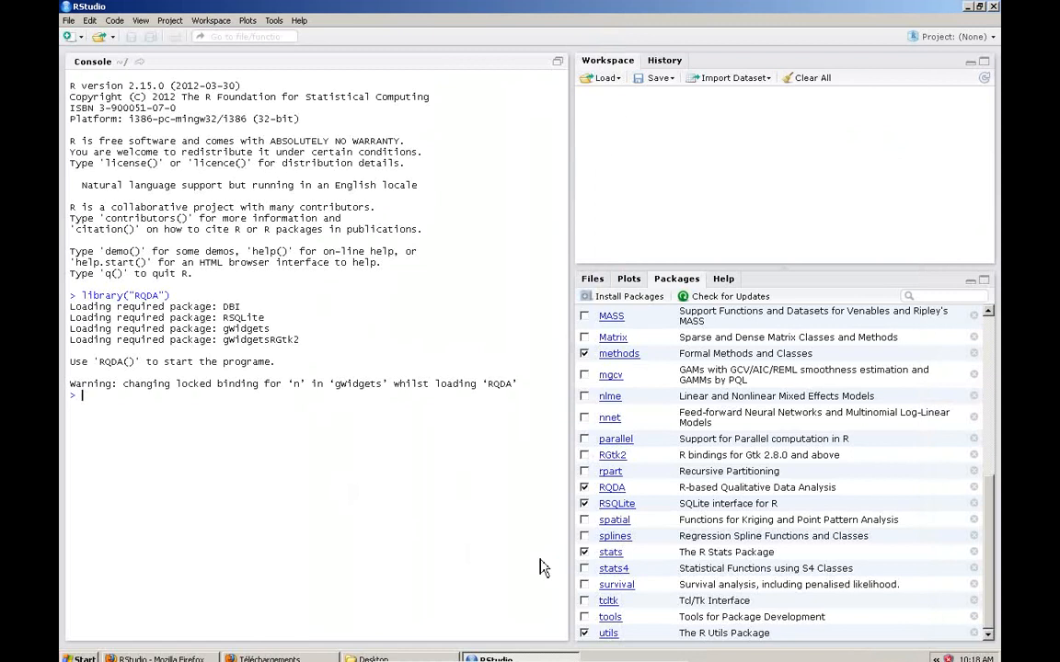